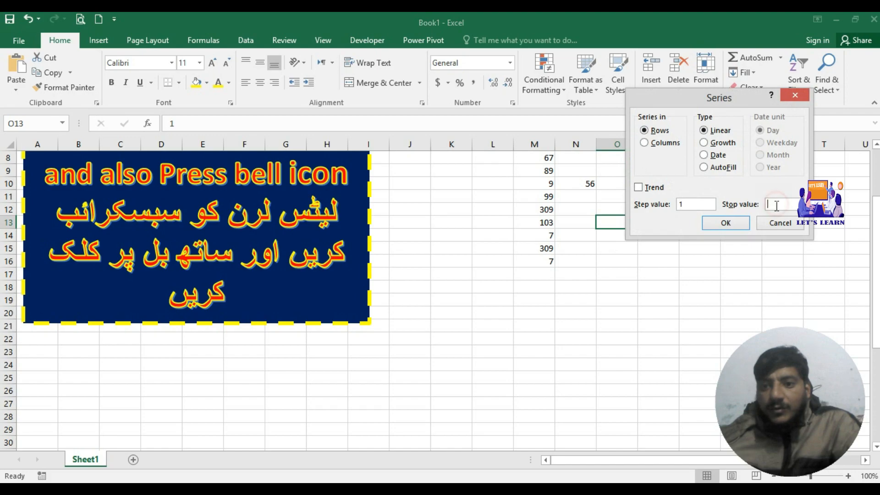
# Fill a linear series across the row from O13 with step value 1 and stop value 10.
pyautogui.write('10')
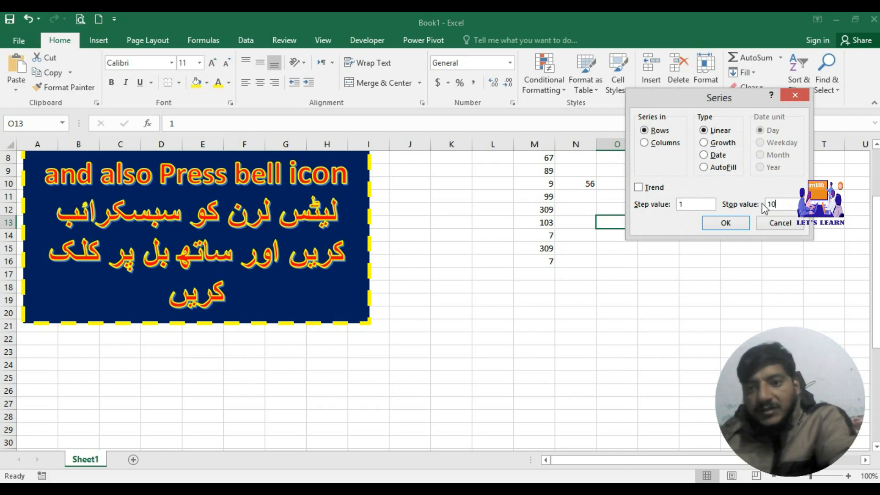
pyautogui.click(722, 223)
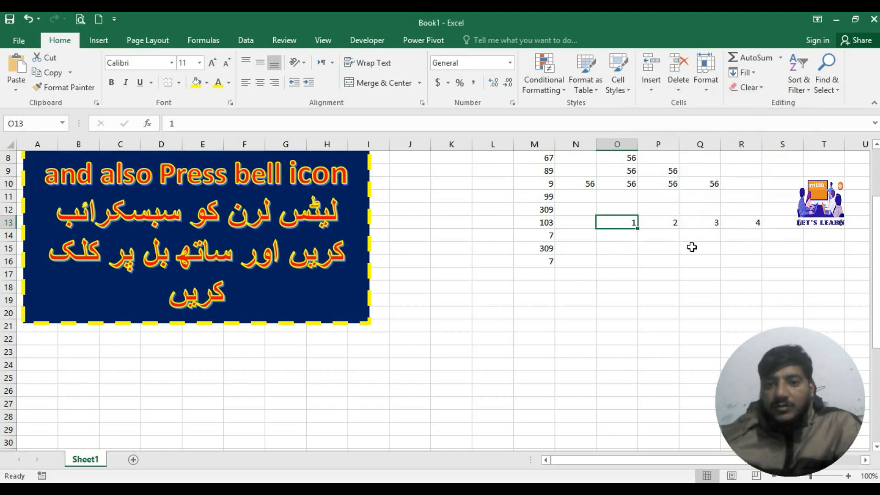
pyautogui.moveTo(641, 460); pyautogui.dragTo(681, 461)
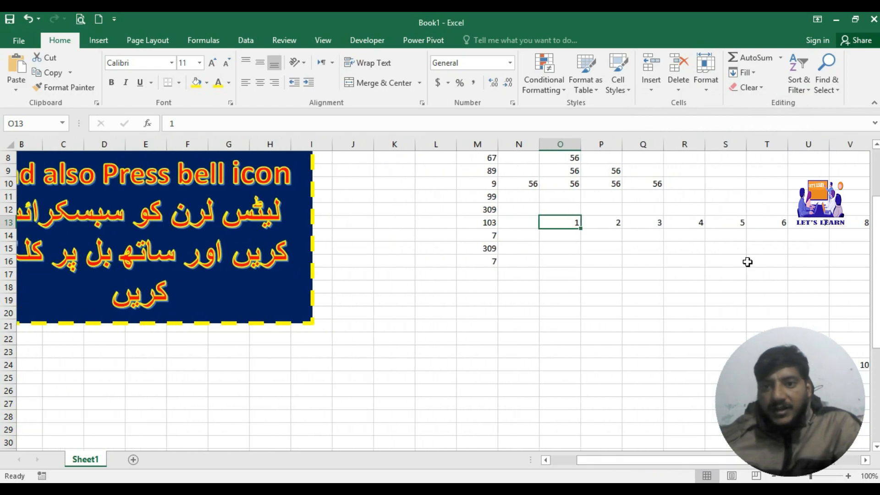
# Fill a linear series down the column from O13 with step value 1 and stop value 10.
pyautogui.click(756, 74)
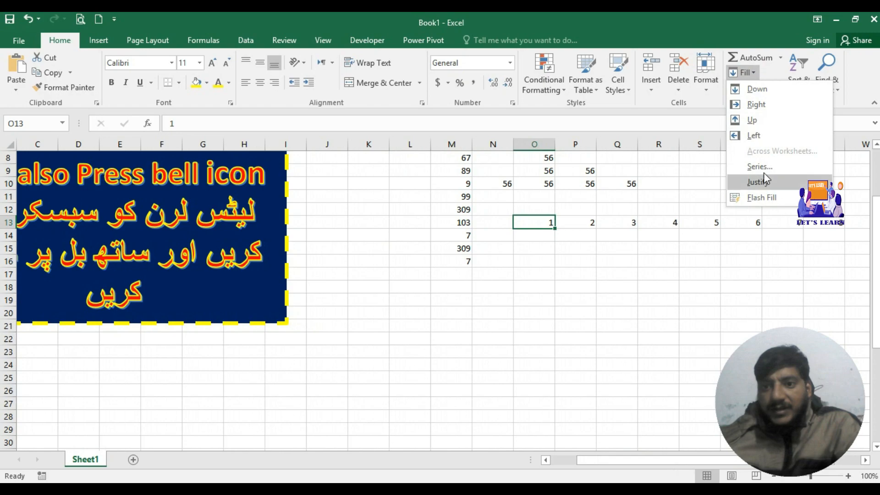
pyautogui.click(760, 170)
pyautogui.click(666, 144)
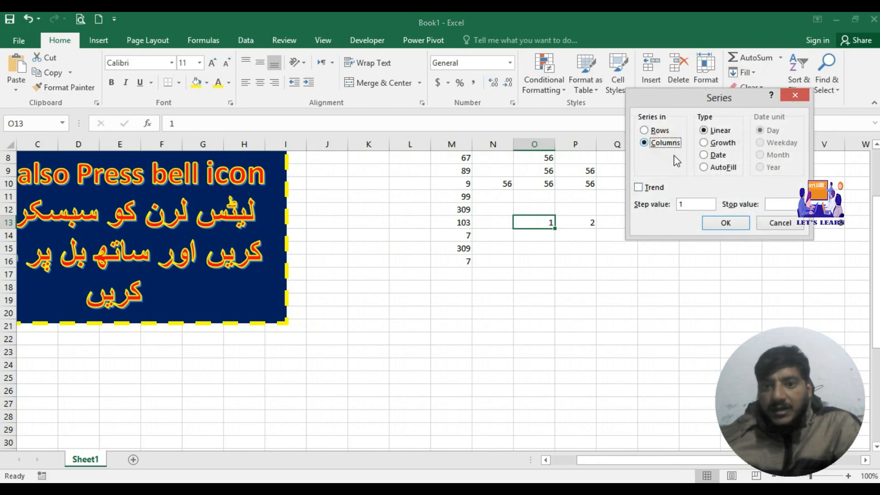
pyautogui.click(771, 204)
pyautogui.write('10')
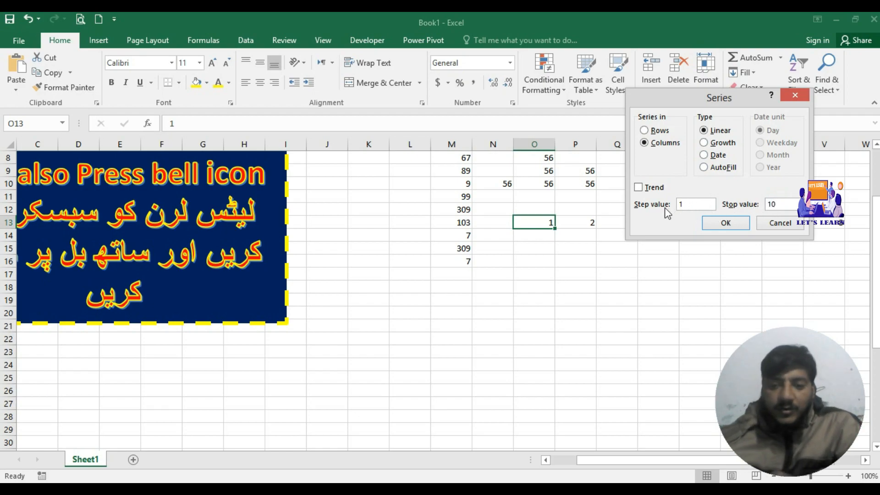
pyautogui.click(729, 224)
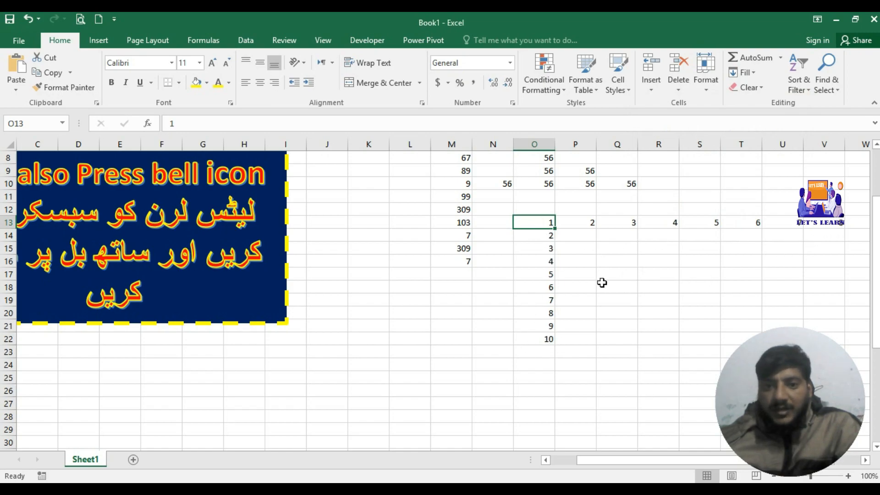
pyautogui.click(587, 239)
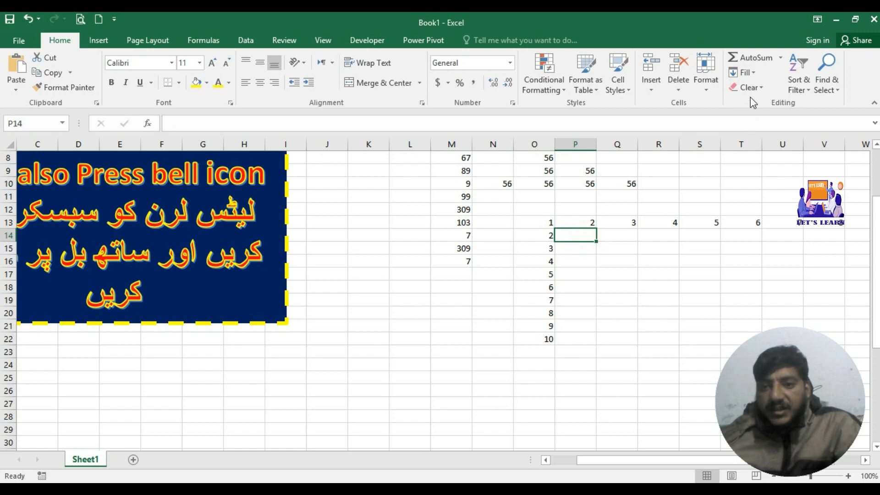
pyautogui.click(742, 73)
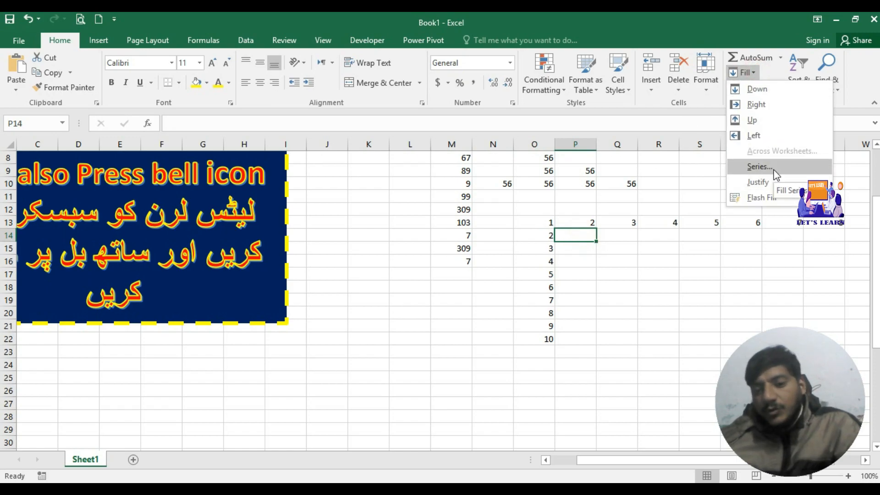
pyautogui.click(615, 251)
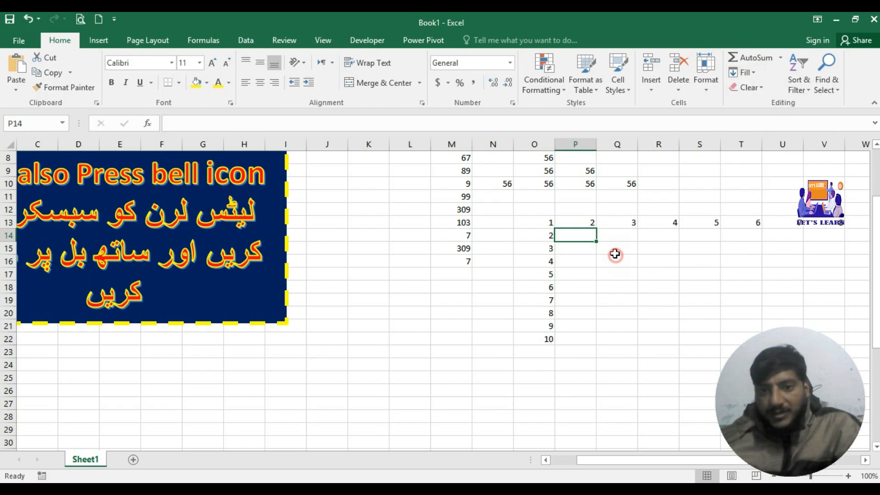
# Enter 2 in cell Q15 and 4 in cell Q16.
pyautogui.click(617, 248)
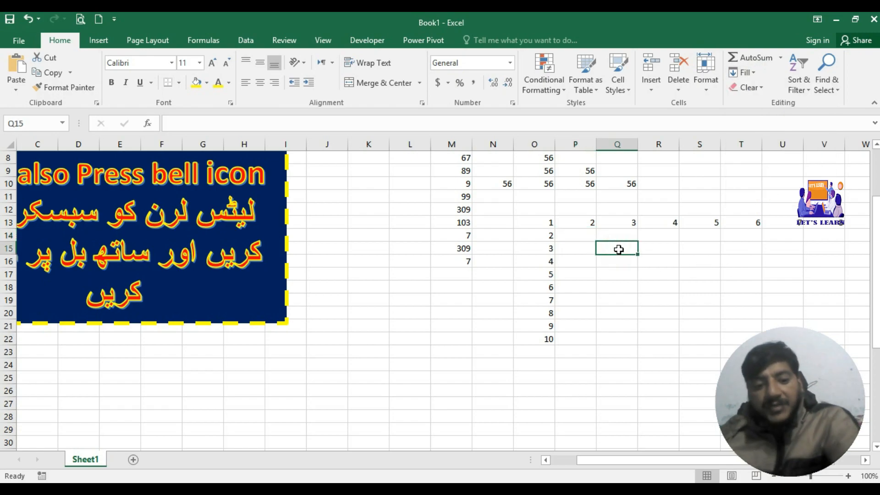
pyautogui.write('2')
pyautogui.press('Return')
pyautogui.write('4')
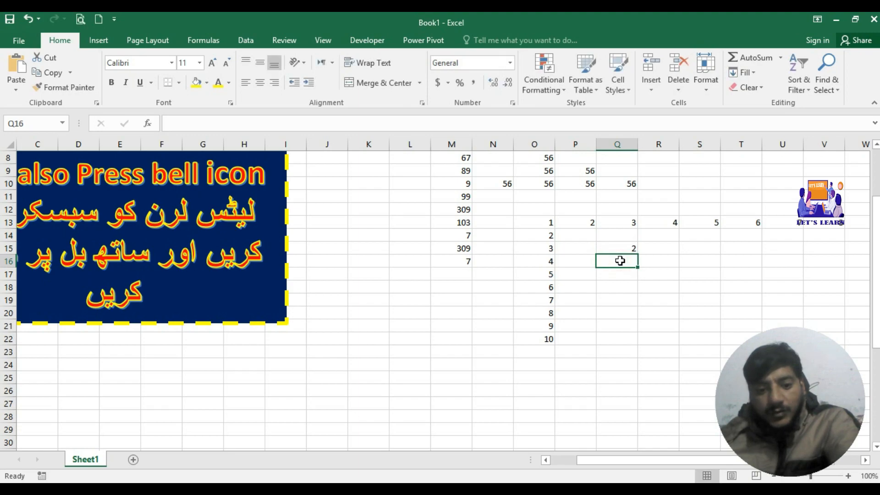
pyautogui.press('Return')
# Fill Q15:Q24 with a growth series in columns, using step value 2 and stop value 50.
pyautogui.click(624, 244)
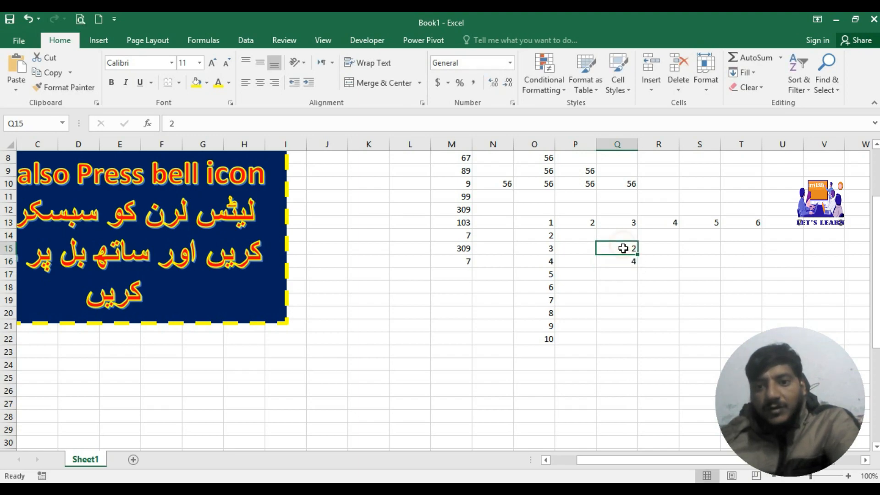
pyautogui.moveTo(619, 249); pyautogui.dragTo(619, 364)
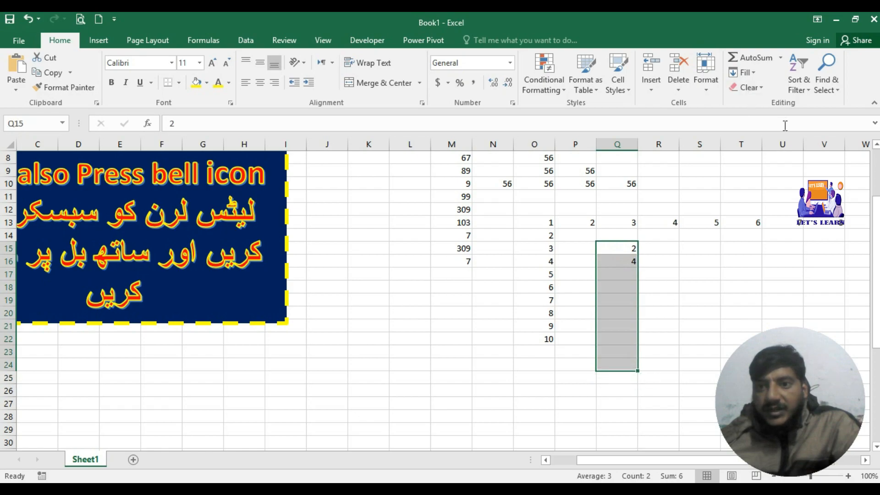
pyautogui.click(742, 72)
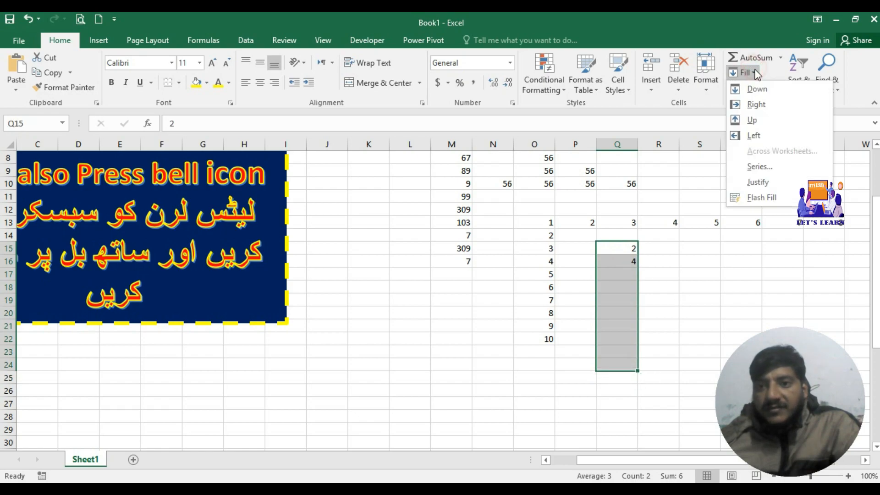
pyautogui.click(772, 170)
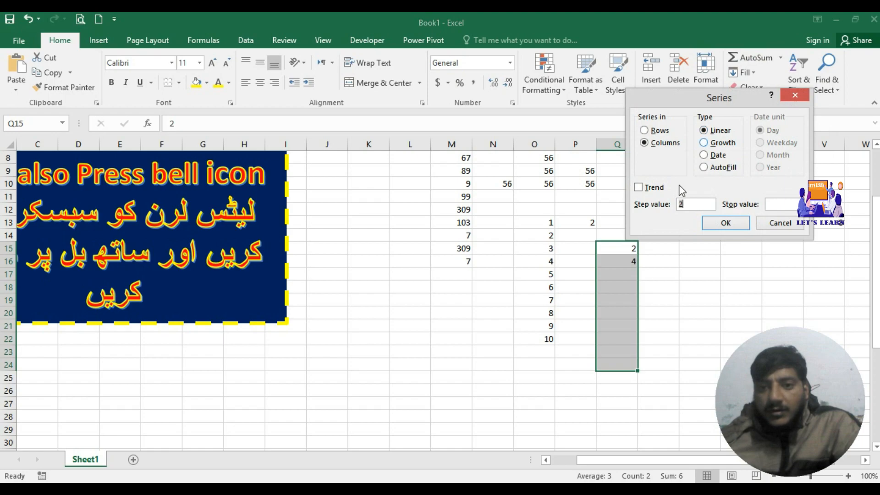
pyautogui.click(714, 144)
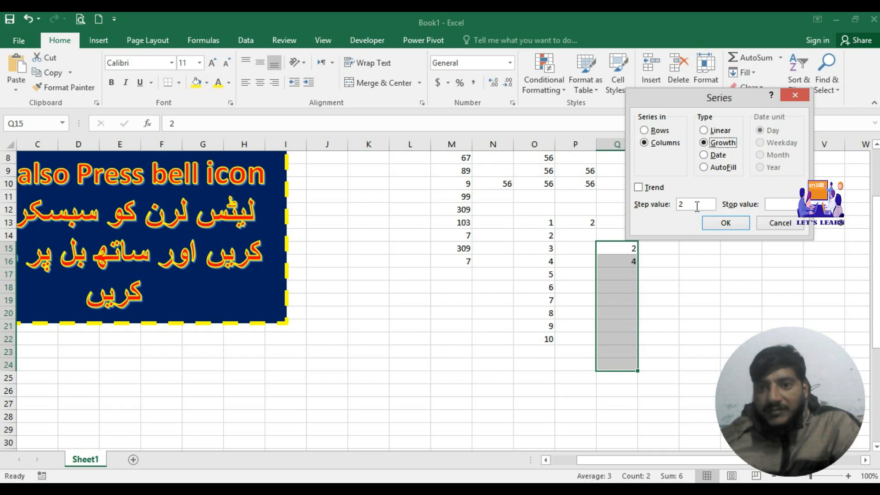
pyautogui.click(778, 208)
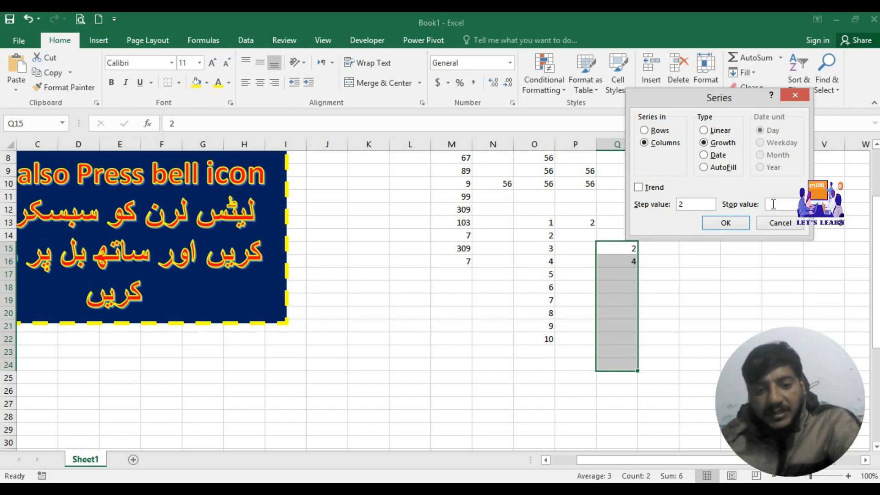
pyautogui.write('5')
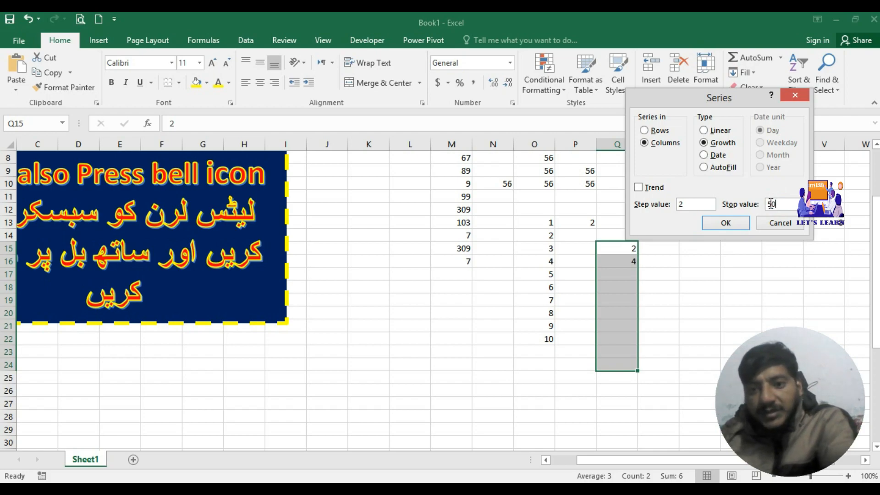
pyautogui.write('0')
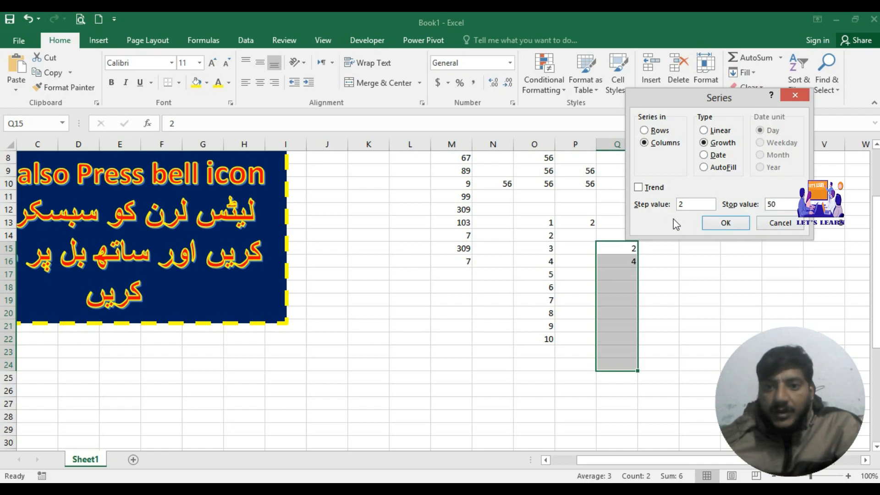
pyautogui.click(719, 225)
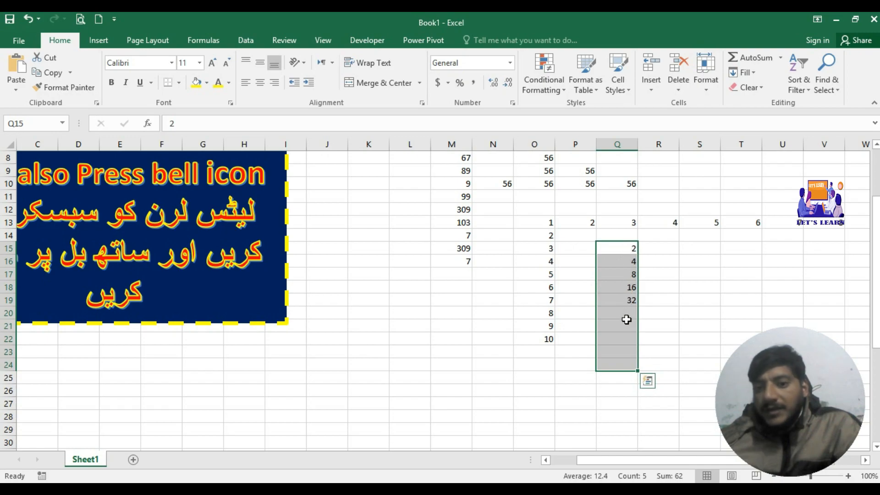
pyautogui.click(654, 271)
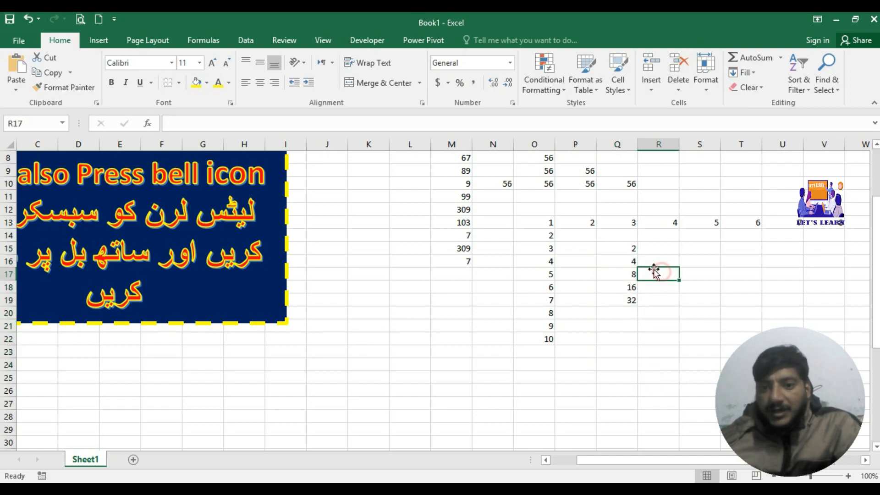
pyautogui.click(627, 249)
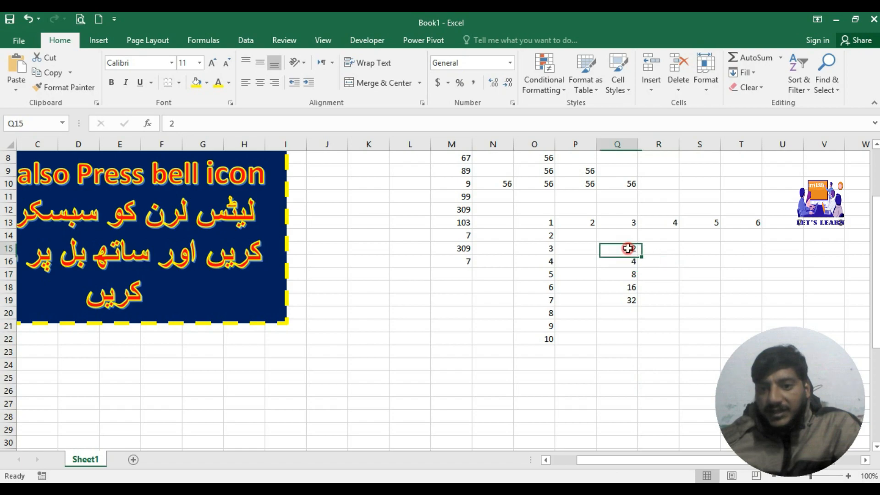
pyautogui.click(655, 253)
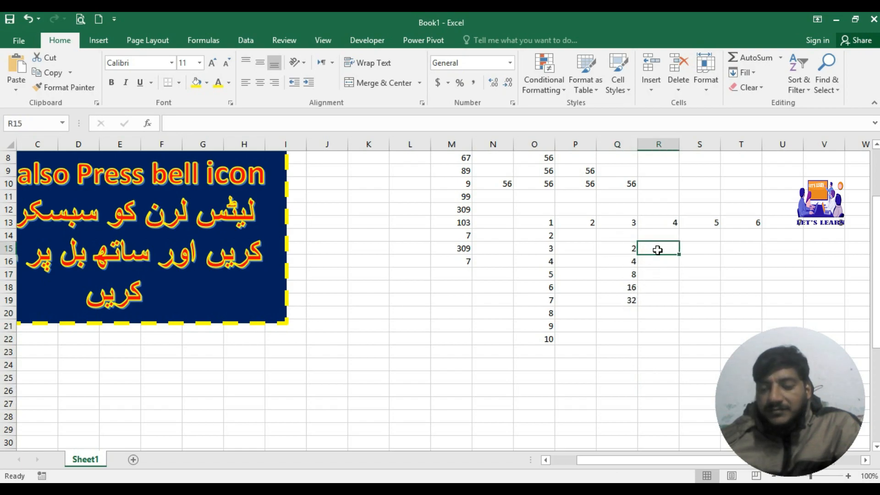
# Apply a growth series with the Trend option in columns to the range Q15:Q19.
pyautogui.moveTo(632, 247); pyautogui.dragTo(624, 295)
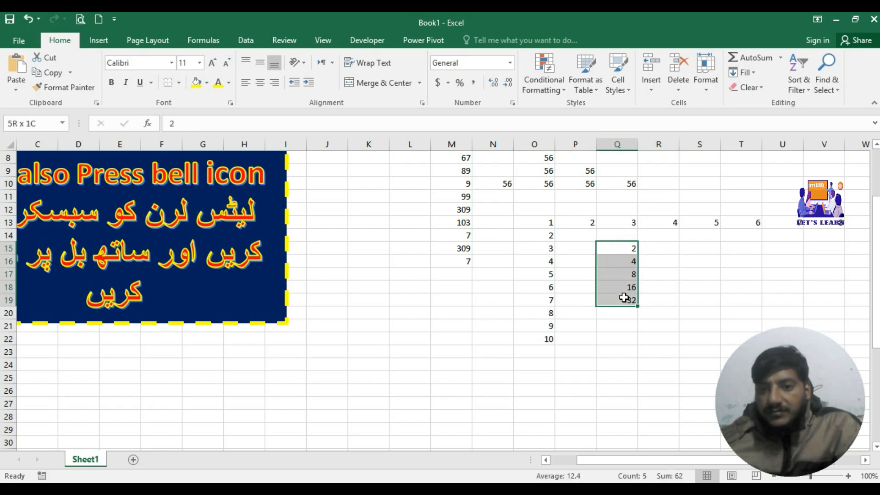
pyautogui.click(745, 72)
pyautogui.click(765, 168)
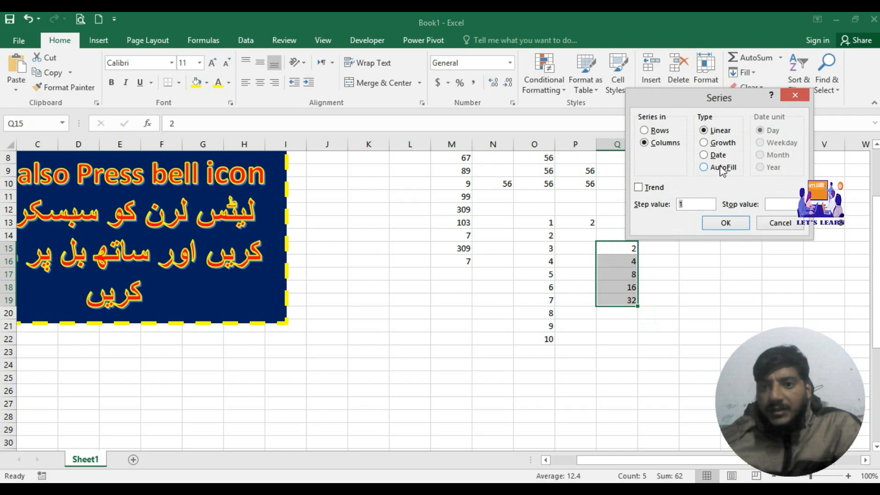
pyautogui.click(703, 142)
pyautogui.click(650, 188)
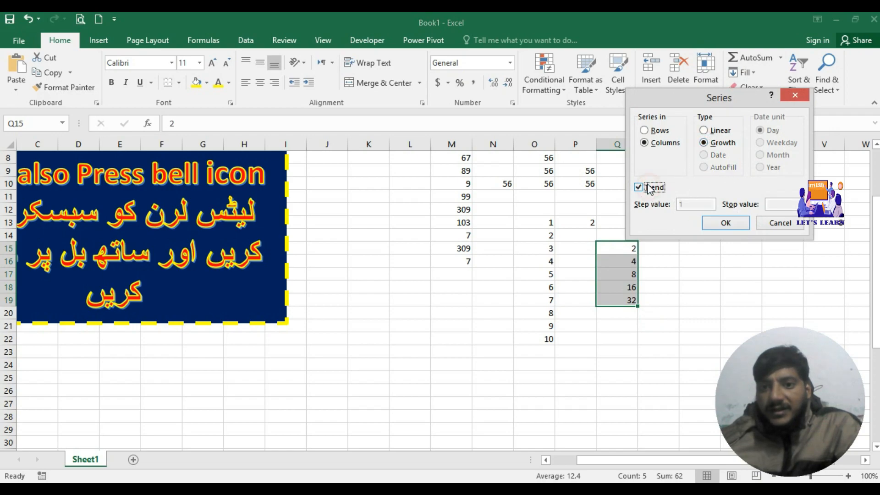
pyautogui.click(720, 223)
pyautogui.click(640, 277)
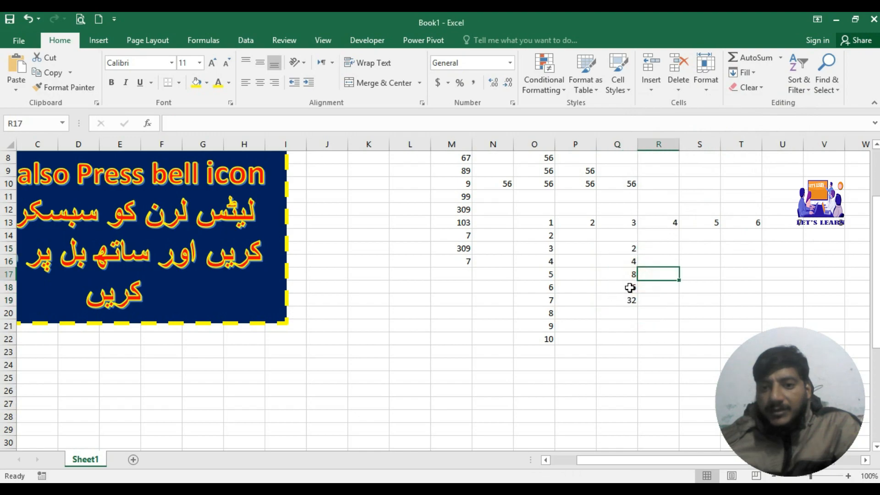
# Enter 2 in cell R15 and 4 in cell R16.
pyautogui.click(672, 250)
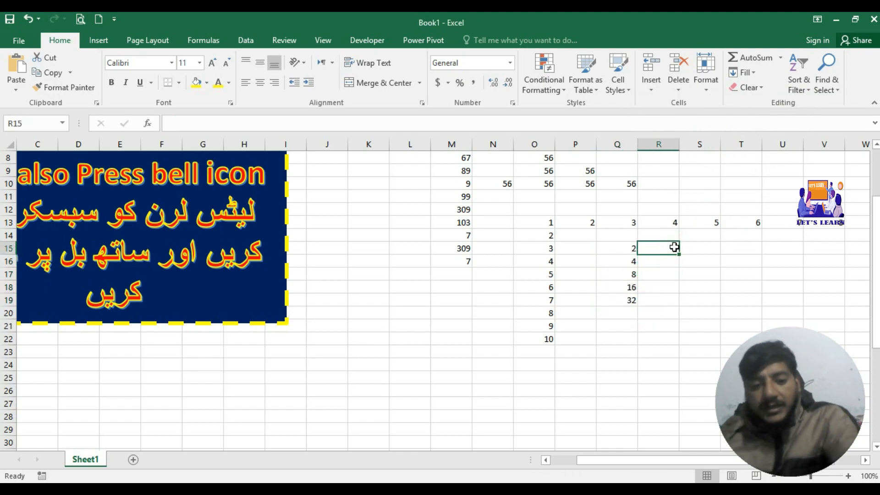
pyautogui.write('2')
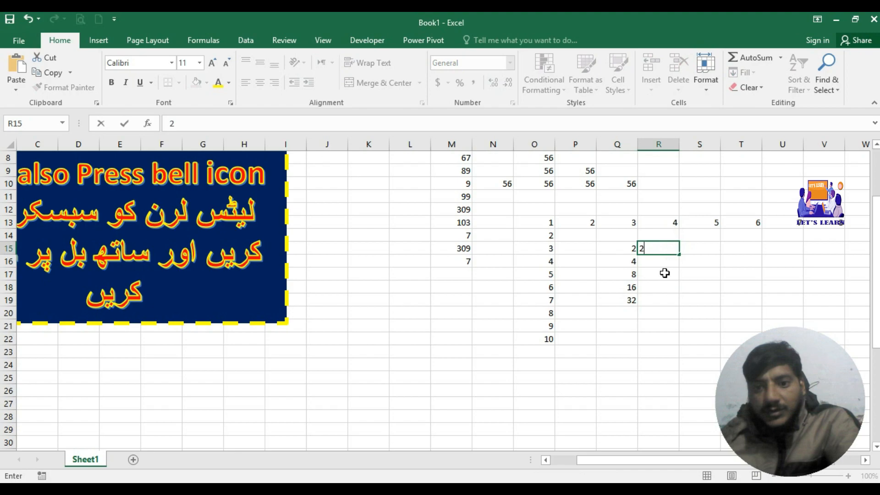
pyautogui.press('Return')
pyautogui.write('3')
pyautogui.press('Return')
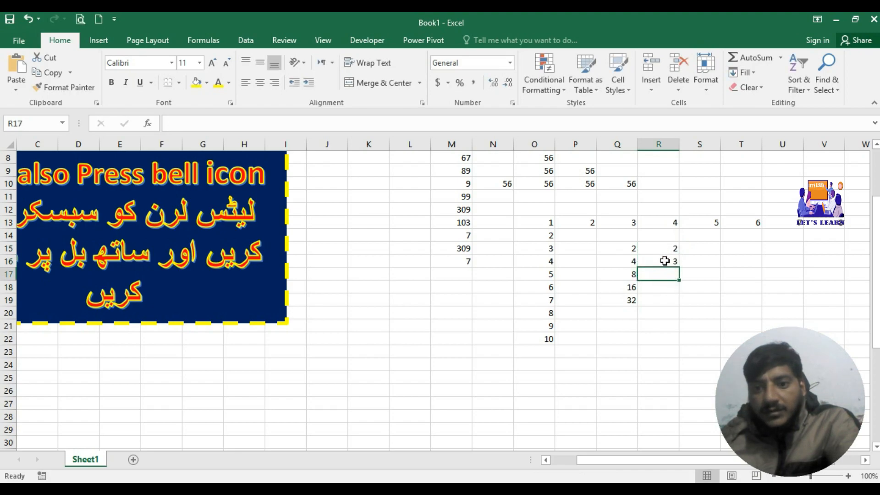
pyautogui.click(665, 262)
pyautogui.write('4')
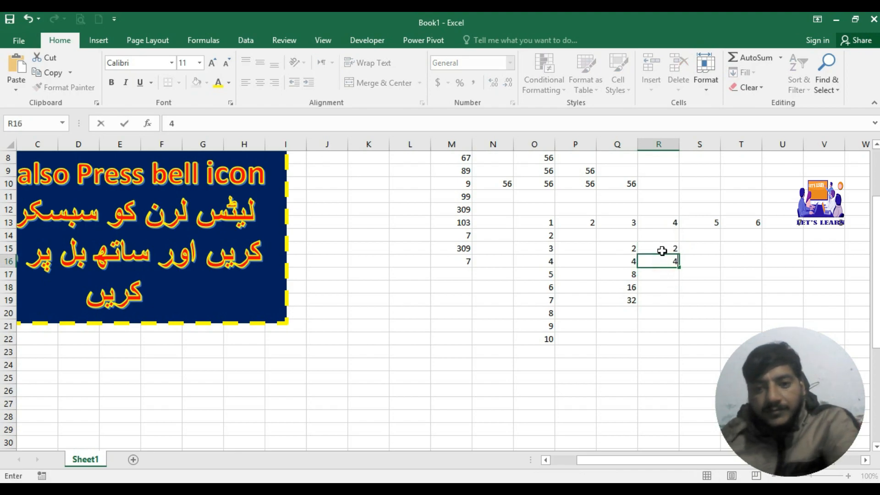
pyautogui.click(660, 275)
# Apply a growth series with the Trend option in columns to the range R15:R19.
pyautogui.moveTo(665, 249); pyautogui.dragTo(667, 299)
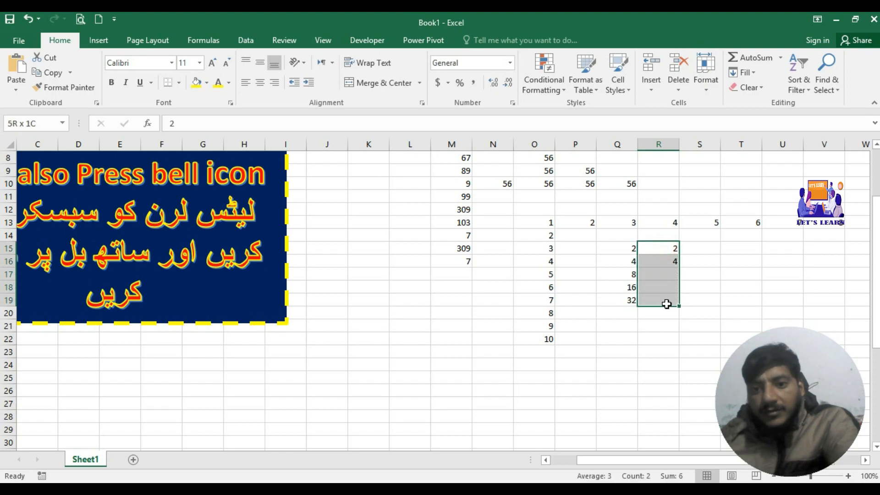
pyautogui.click(741, 72)
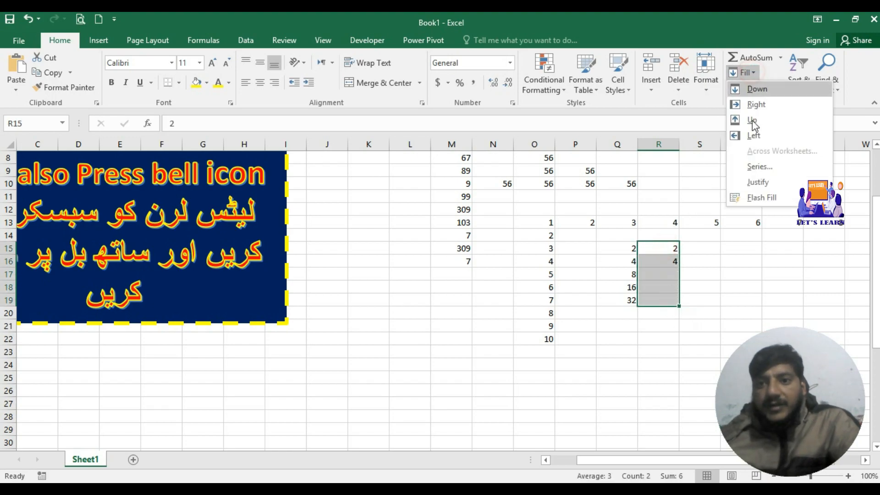
pyautogui.click(757, 167)
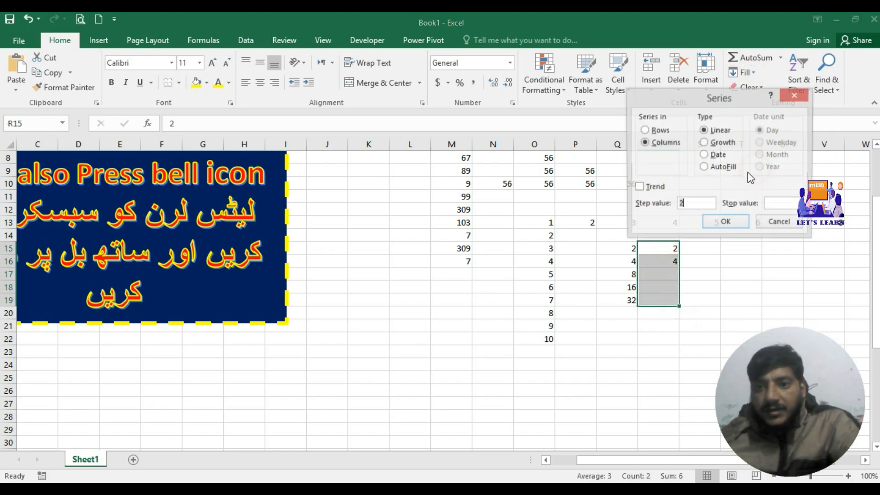
pyautogui.click(712, 143)
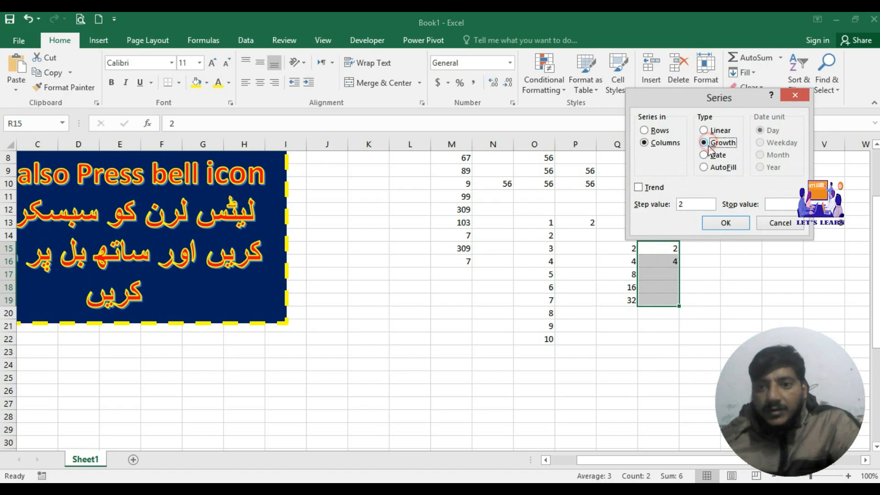
pyautogui.click(700, 205)
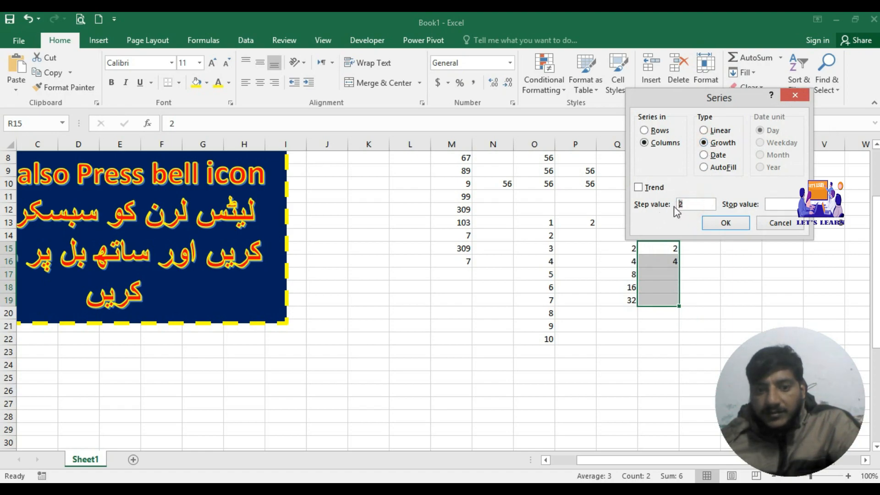
pyautogui.write('2')
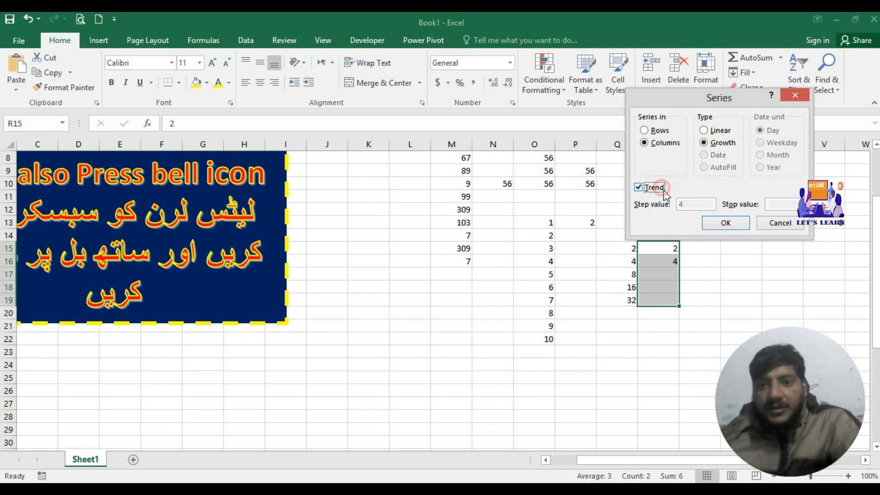
pyautogui.click(718, 224)
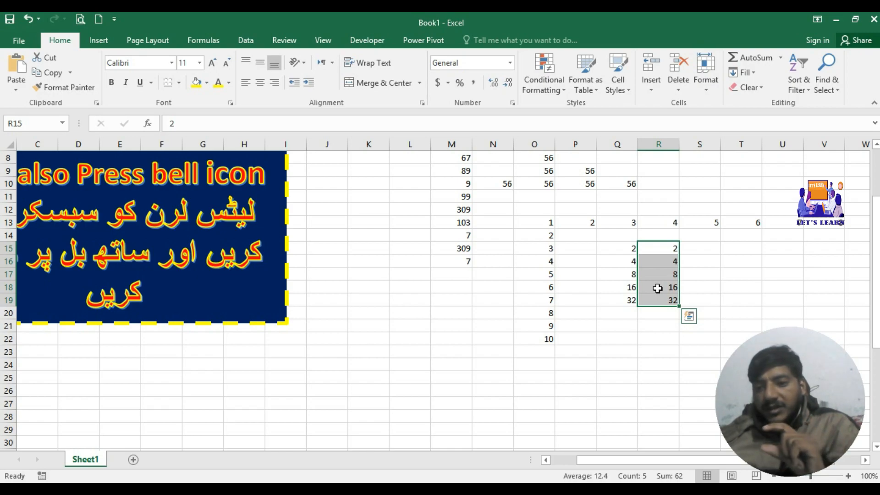
# Clear the contents of the range Q15:R19.
pyautogui.click(617, 249)
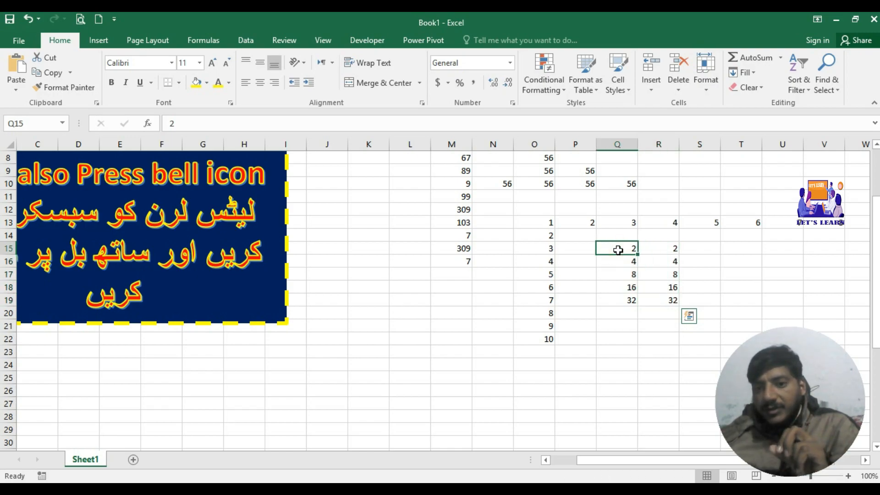
pyautogui.moveTo(618, 250); pyautogui.dragTo(667, 301)
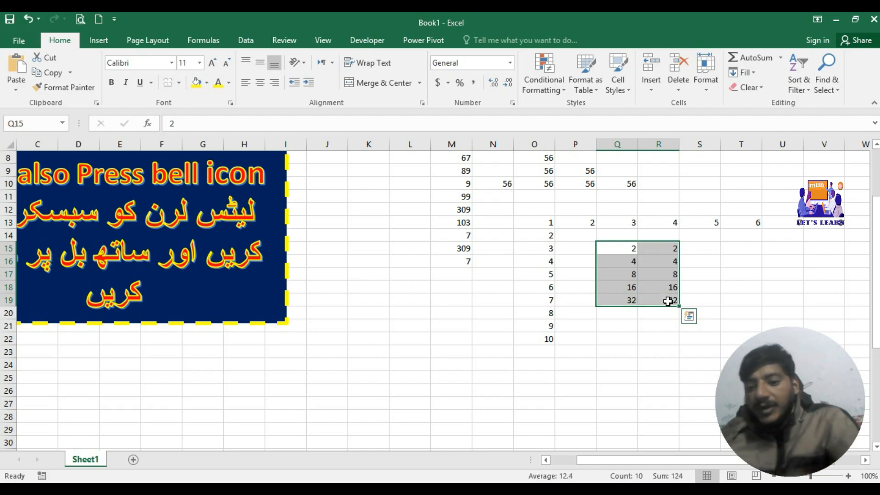
pyautogui.press('Delete')
pyautogui.click(616, 275)
pyautogui.click(612, 249)
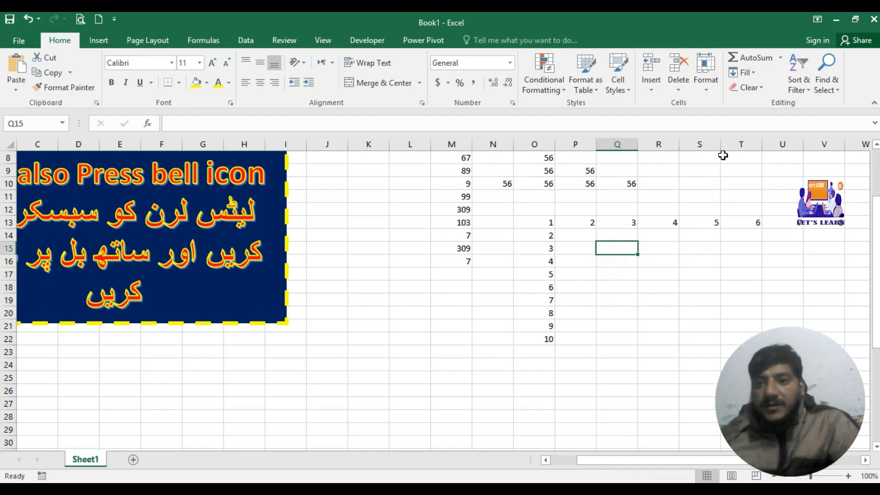
pyautogui.click(755, 73)
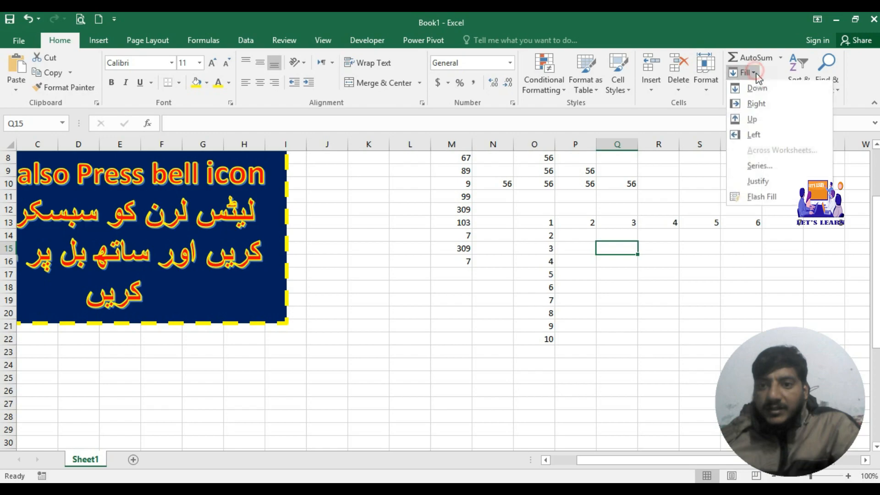
pyautogui.click(771, 165)
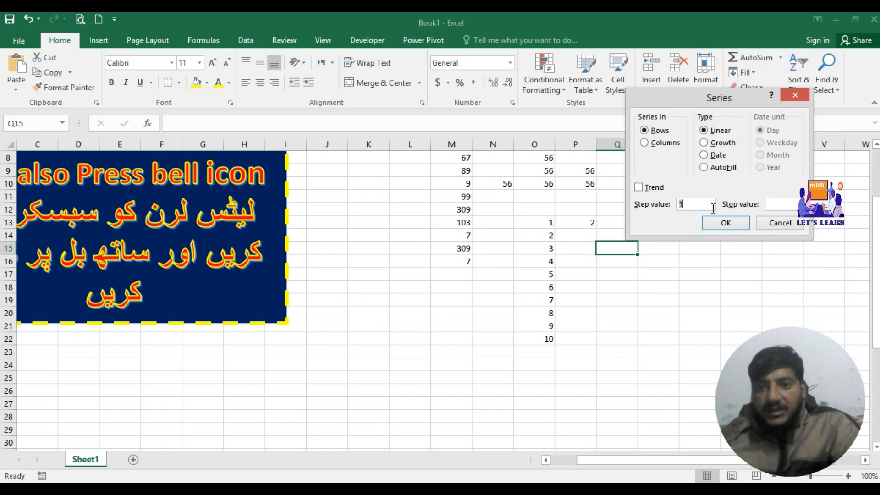
pyautogui.click(726, 223)
pyautogui.click(617, 261)
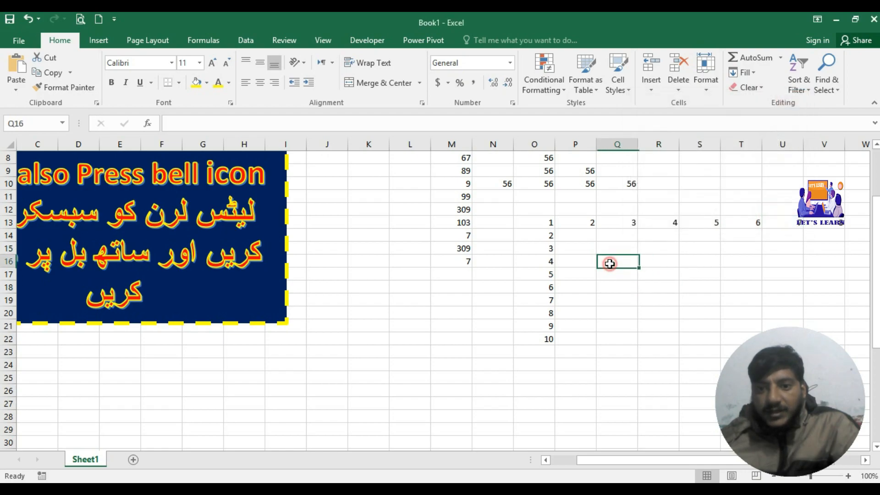
# Enter the date 1/21/2023 in cell Q17.
pyautogui.click(619, 275)
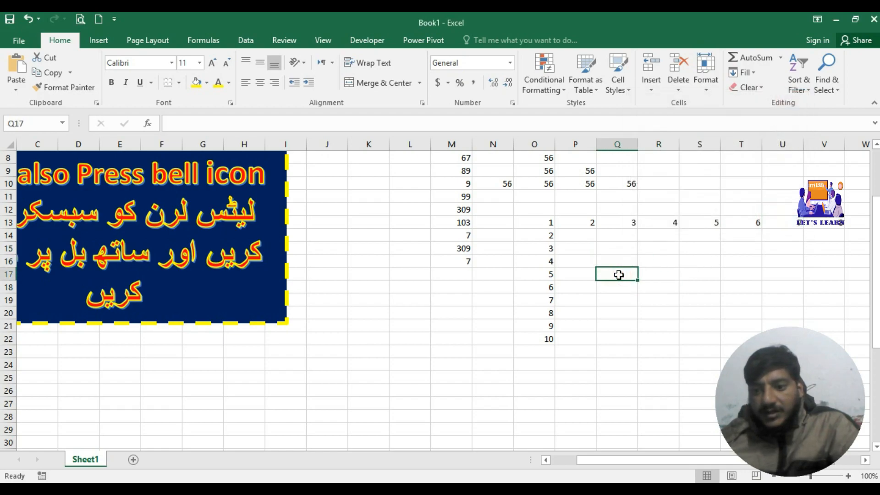
pyautogui.write('1/')
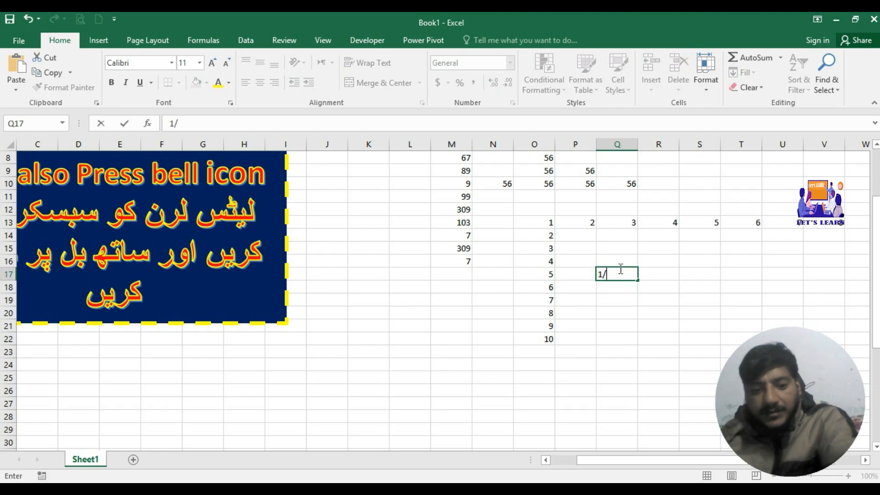
pyautogui.write('21/2')
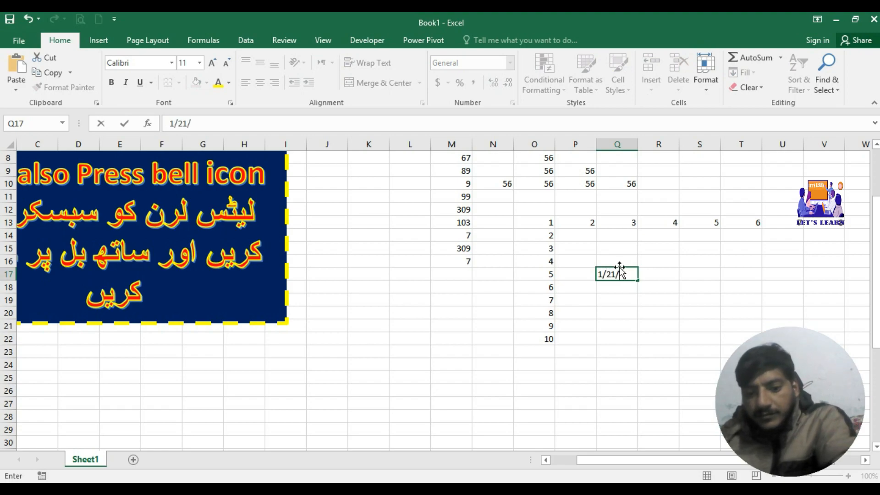
pyautogui.write('023')
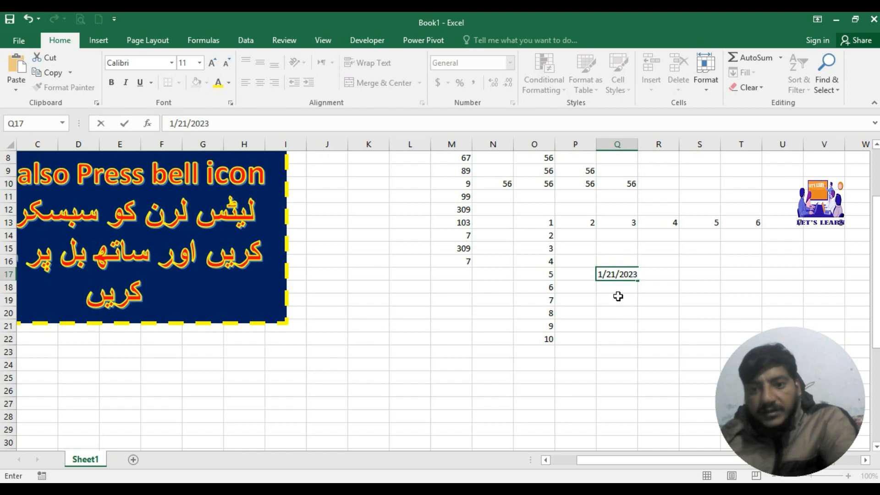
pyautogui.press('Return')
# Try to fill a date series in rows from the single cell Q17, using the Year unit and step value 1.
pyautogui.click(616, 274)
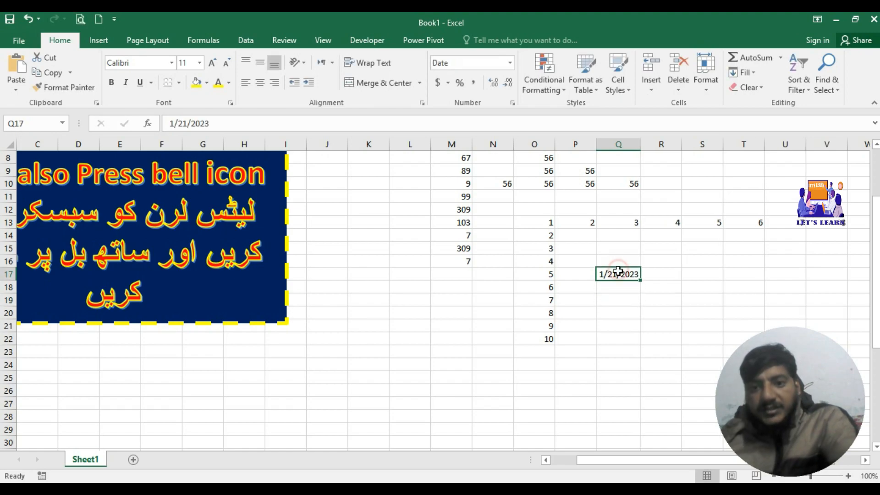
pyautogui.click(755, 75)
pyautogui.click(760, 167)
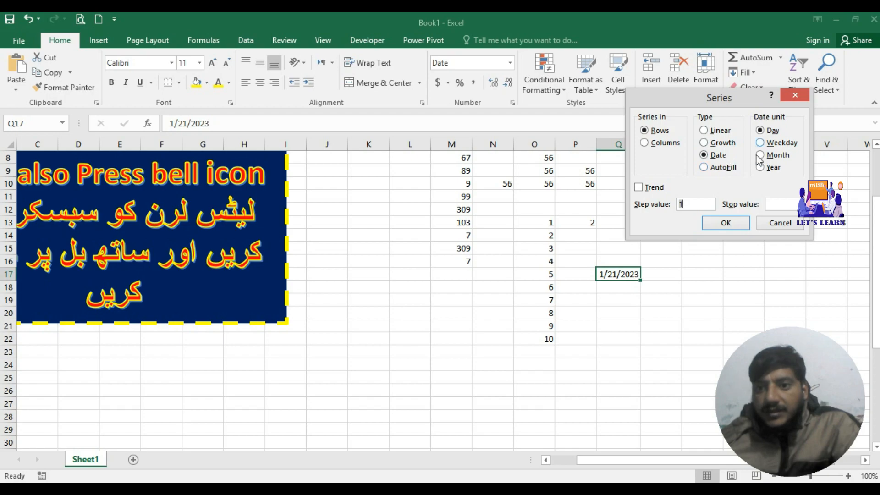
pyautogui.doubleClick(696, 204)
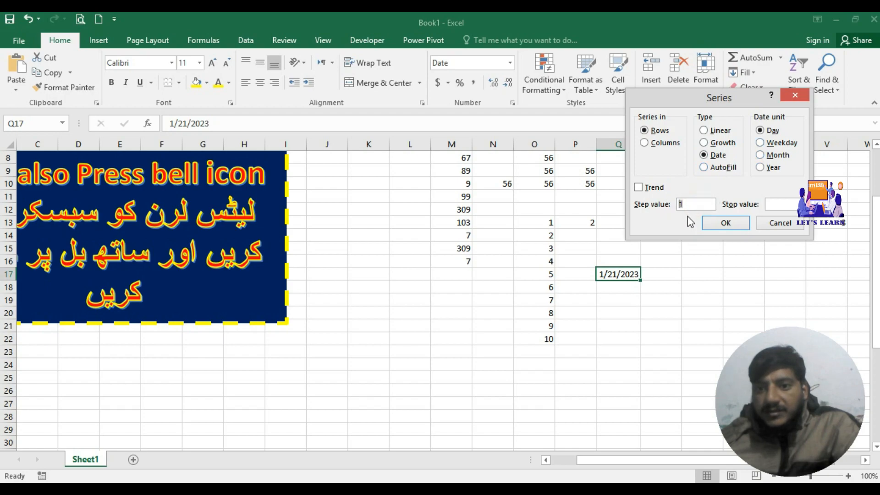
pyautogui.click(761, 167)
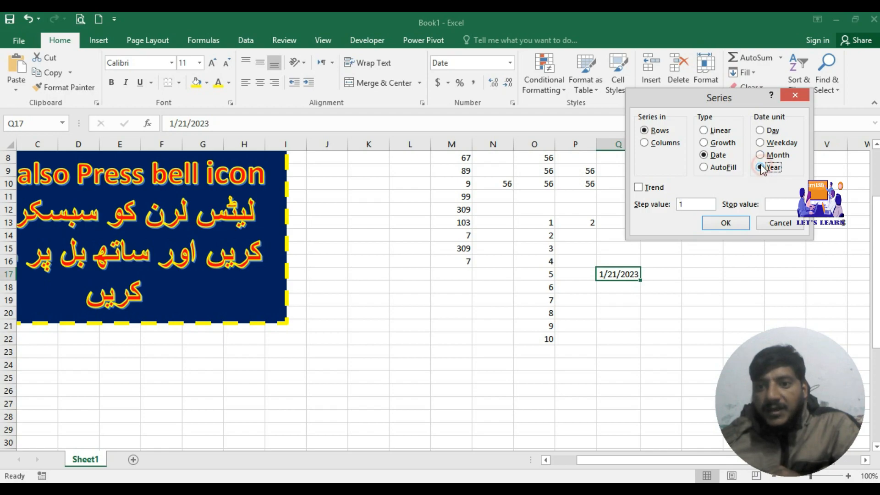
pyautogui.click(726, 223)
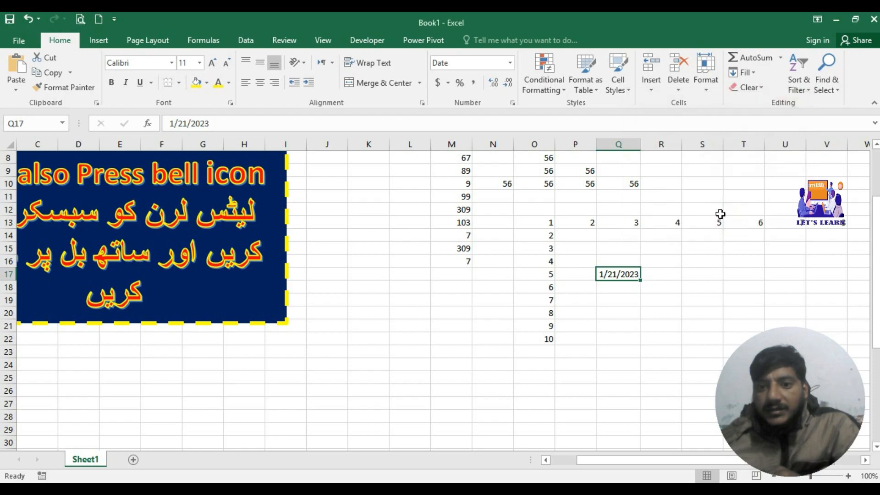
pyautogui.click(630, 303)
pyautogui.moveTo(621, 275); pyautogui.dragTo(621, 329)
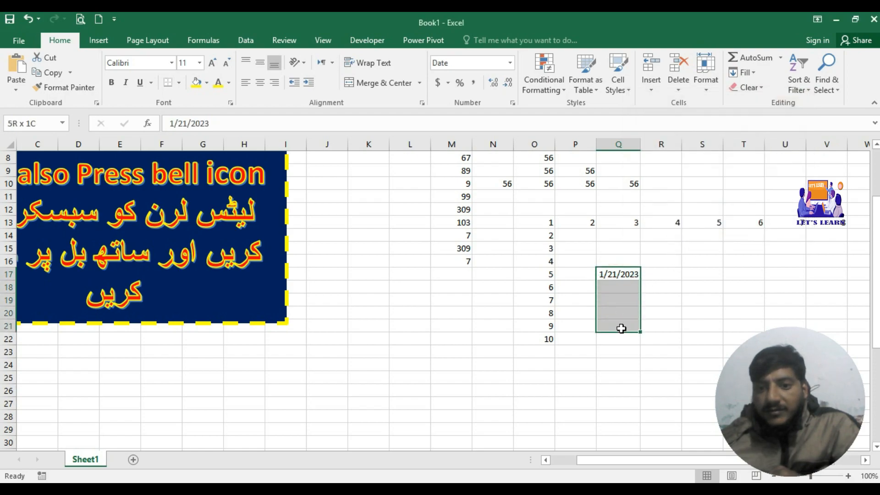
pyautogui.click(757, 70)
pyautogui.click(760, 168)
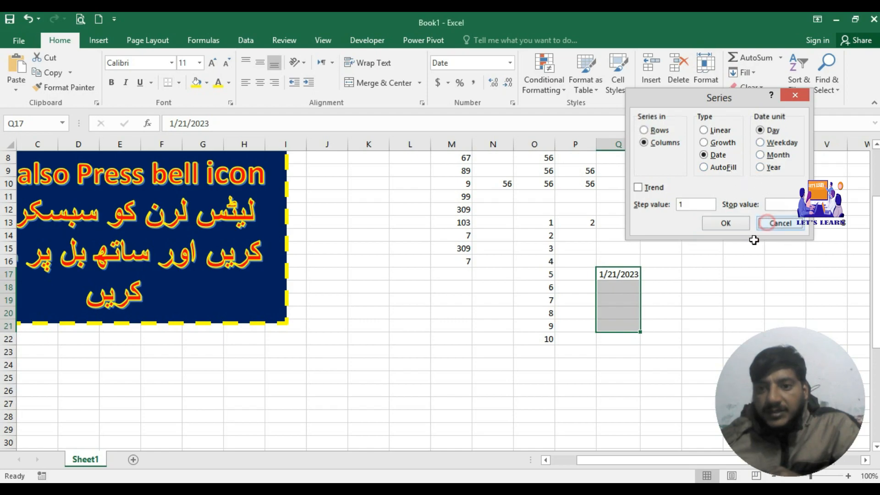
pyautogui.click(768, 225)
# Enter the current date, 1/21/2023, in cells Q18 and Q19.
pyautogui.click(623, 285)
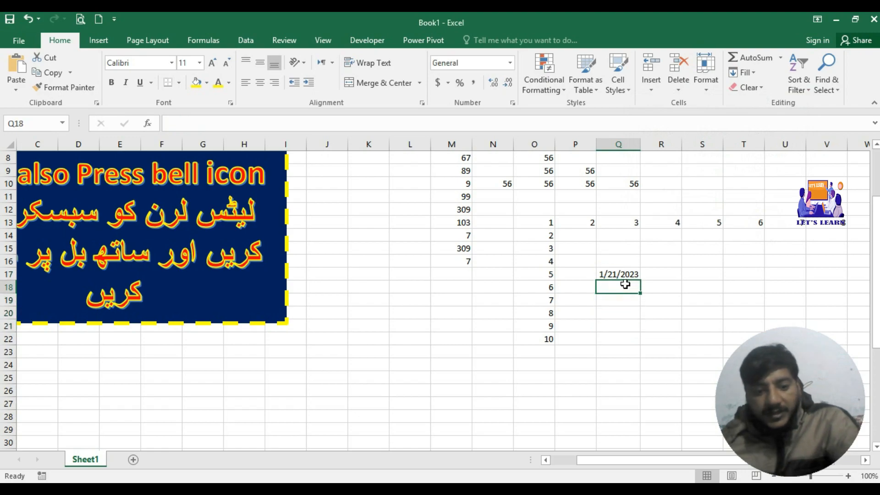
pyautogui.hotkey('ctrl', ';')
pyautogui.press('Return')
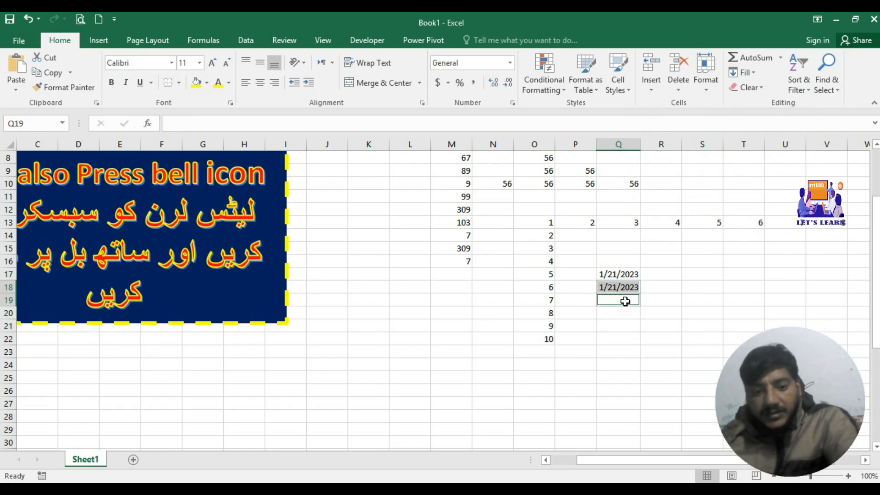
pyautogui.hotkey('ctrl', ';')
pyautogui.press('Return')
# Fill Q17:Q19 with a date series in columns, using the Year unit and step value 1.
pyautogui.moveTo(627, 273); pyautogui.dragTo(628, 298)
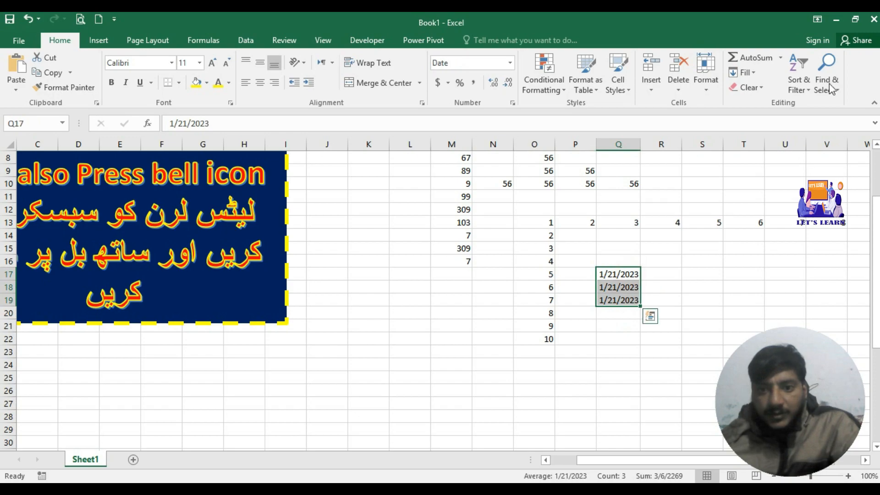
pyautogui.click(757, 74)
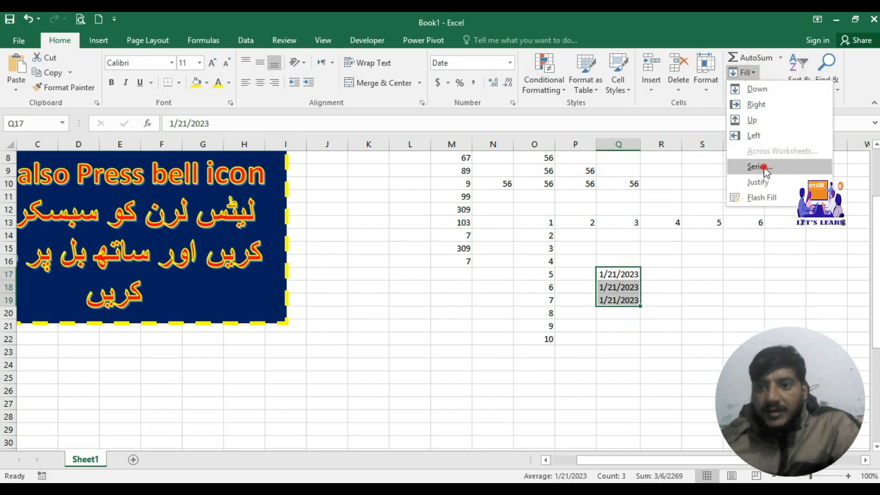
pyautogui.click(763, 168)
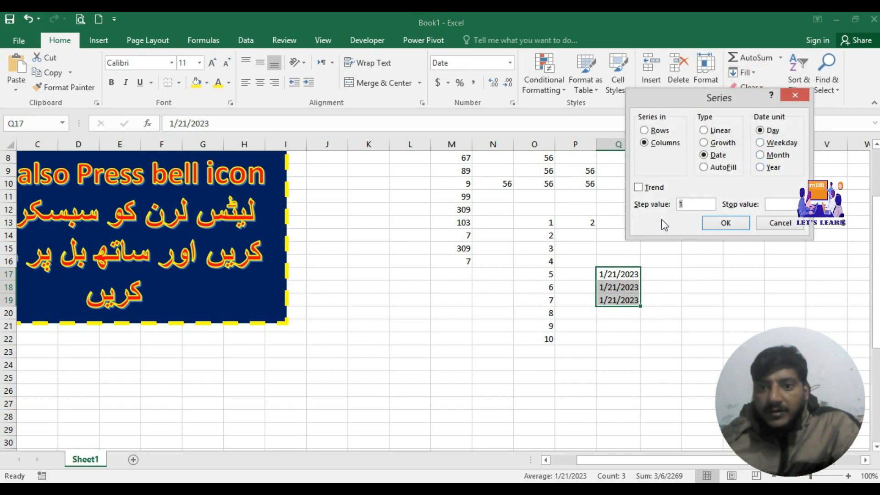
pyautogui.click(760, 167)
pyautogui.click(739, 224)
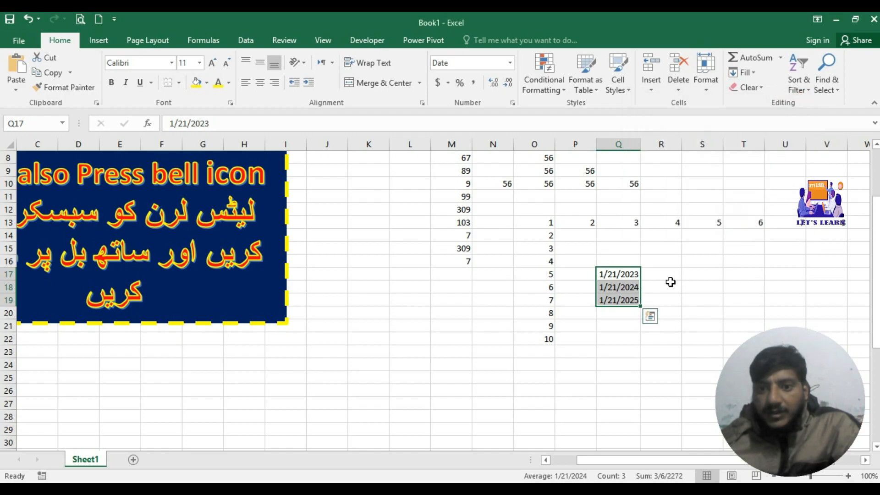
pyautogui.click(632, 274)
pyautogui.click(634, 287)
pyautogui.click(635, 300)
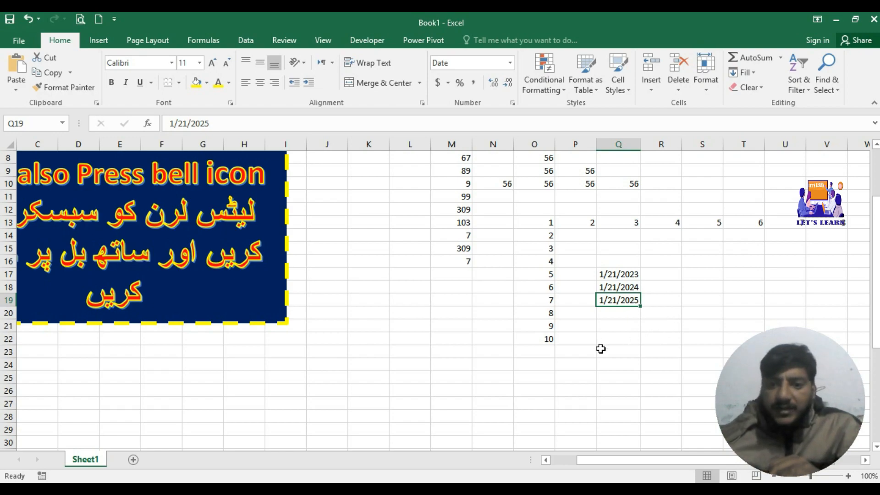
pyautogui.click(611, 338)
pyautogui.click(614, 328)
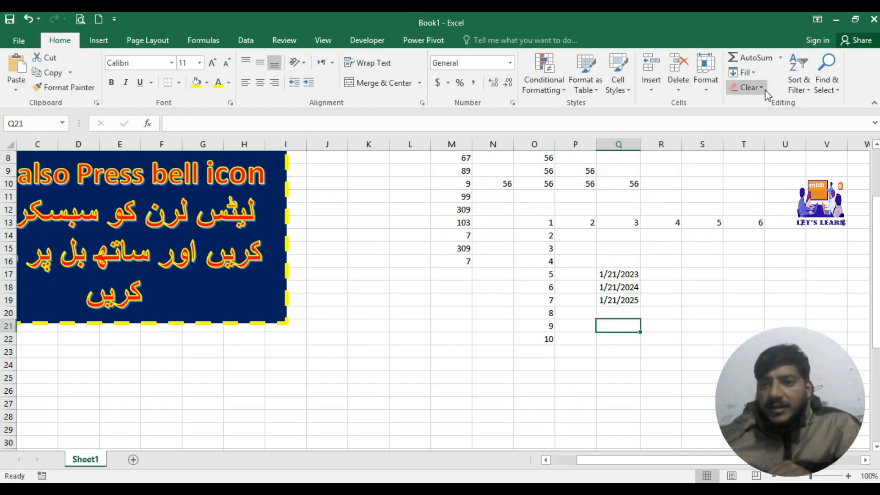
pyautogui.click(755, 72)
pyautogui.click(774, 166)
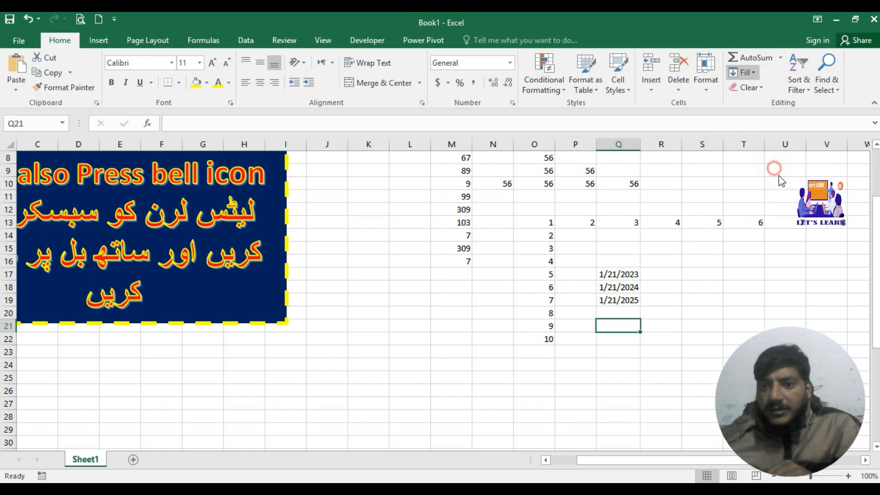
pyautogui.click(714, 170)
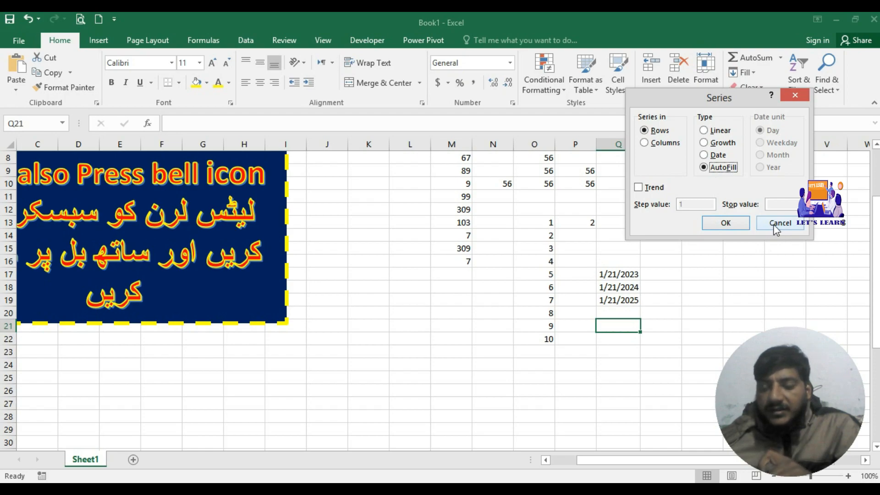
pyautogui.click(725, 223)
pyautogui.click(579, 366)
pyautogui.click(616, 325)
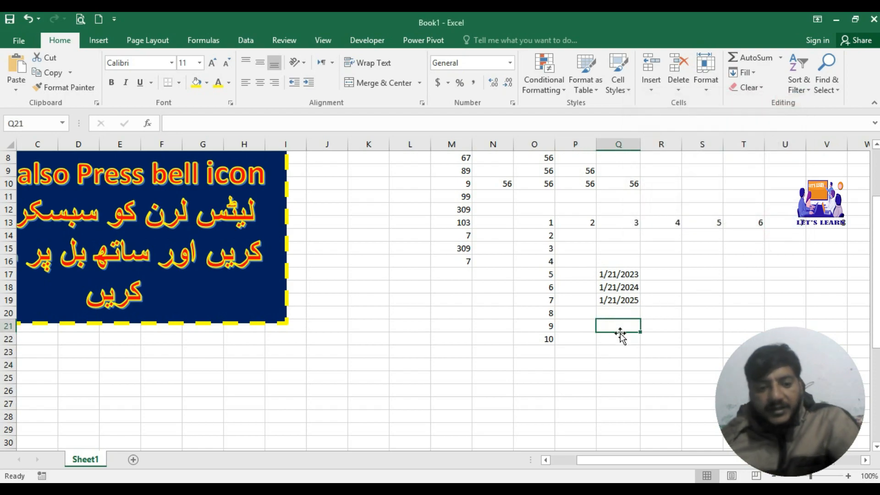
# Enter 1 in cell Q21 and set that cell's number format to General.
pyautogui.write('1')
pyautogui.click(616, 350)
pyautogui.click(620, 330)
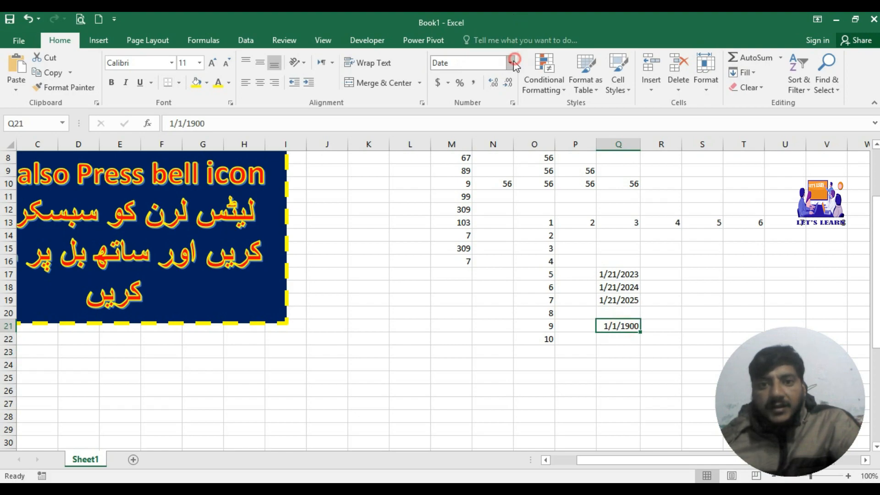
pyautogui.click(510, 63)
pyautogui.click(482, 80)
pyautogui.click(629, 348)
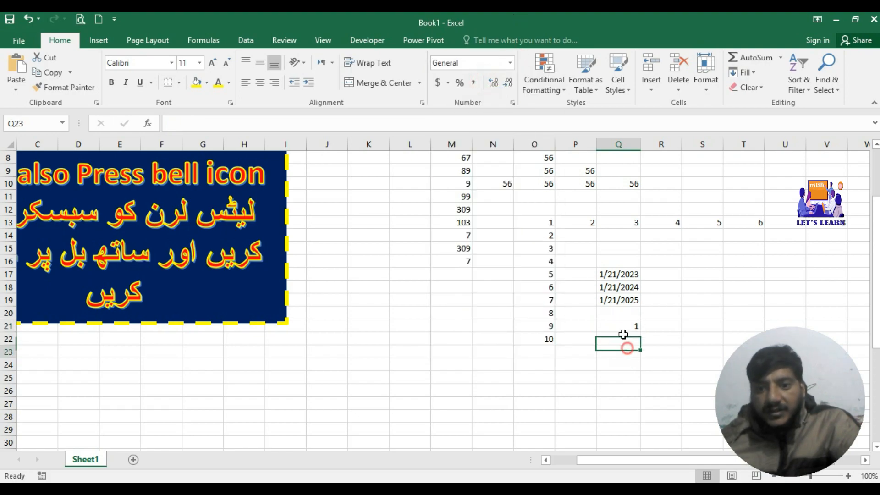
pyautogui.click(625, 326)
pyautogui.click(626, 315)
pyautogui.click(630, 327)
# Enter 2 in cell Q22 and apply the General number format to Q21:Q27.
pyautogui.click(635, 340)
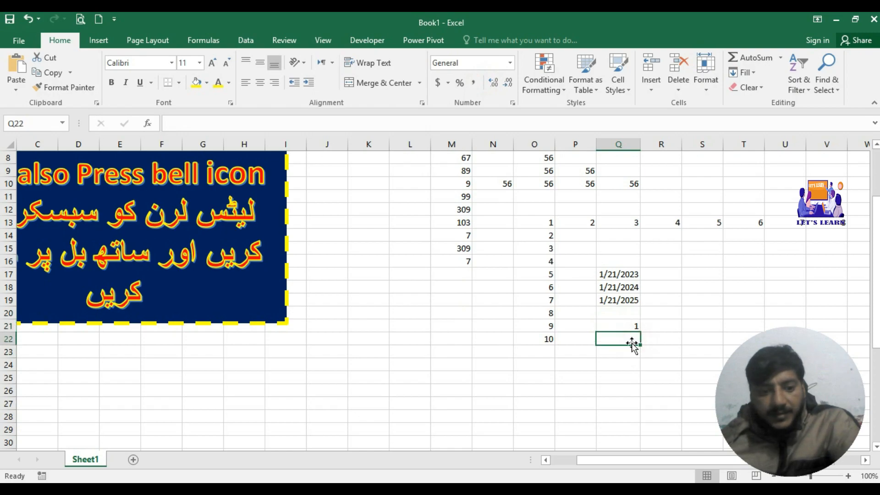
pyautogui.write('2')
pyautogui.click(618, 364)
pyautogui.click(625, 339)
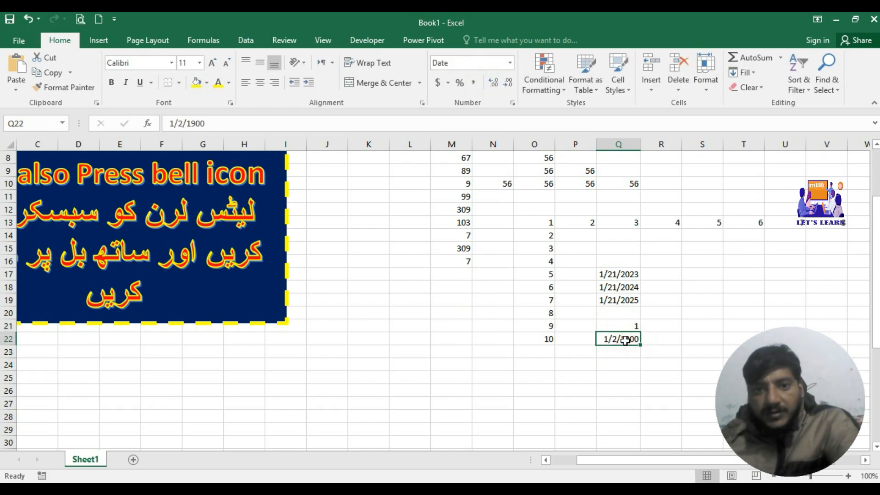
pyautogui.moveTo(625, 326); pyautogui.dragTo(625, 402)
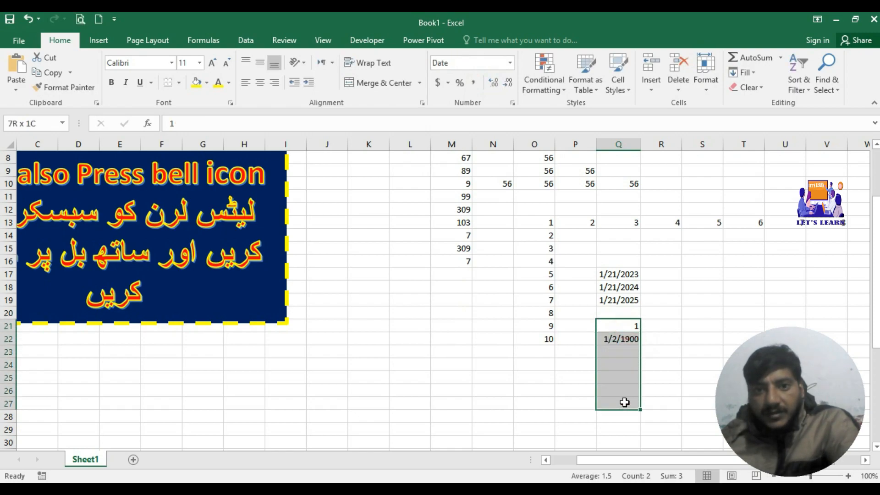
pyautogui.click(511, 64)
pyautogui.click(471, 81)
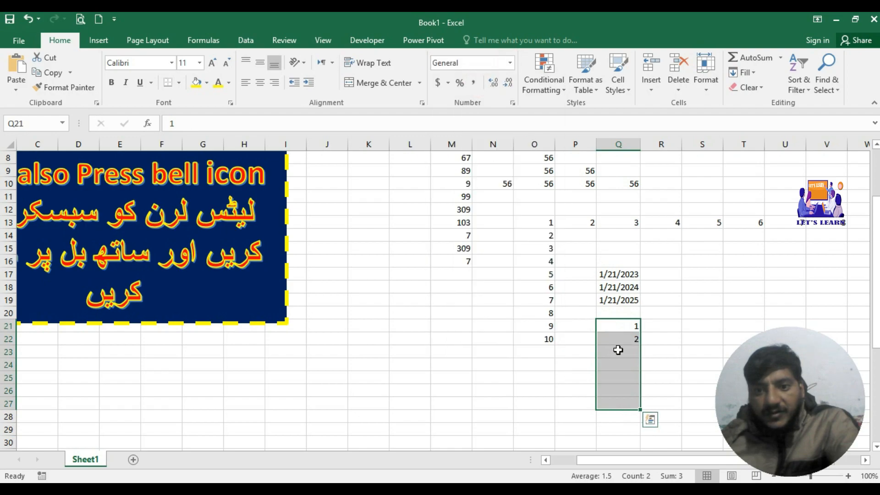
pyautogui.click(615, 350)
# Fill Q21:Q28 with a series in columns, using the AutoFill type.
pyautogui.moveTo(623, 325); pyautogui.dragTo(627, 418)
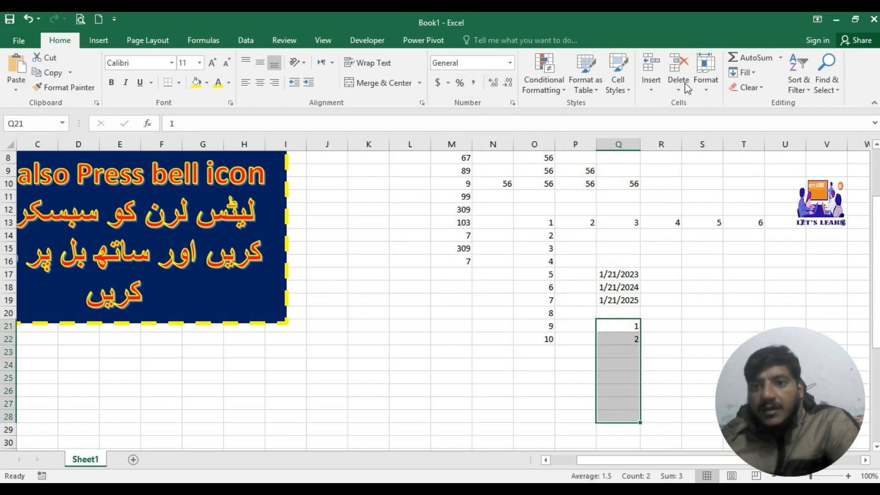
pyautogui.click(754, 72)
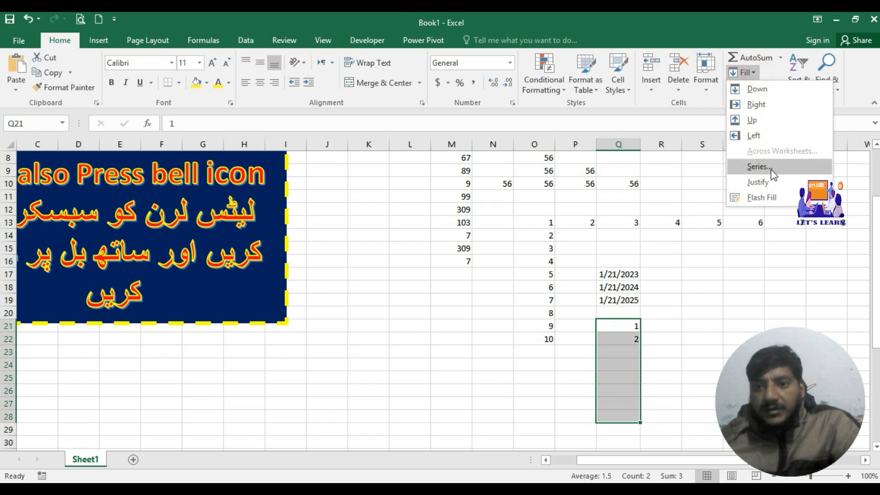
pyautogui.click(770, 166)
pyautogui.click(719, 167)
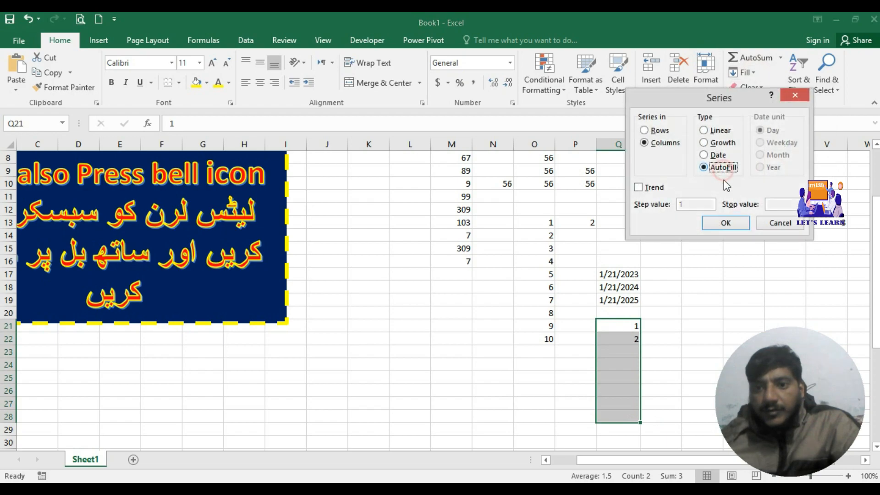
pyautogui.click(730, 227)
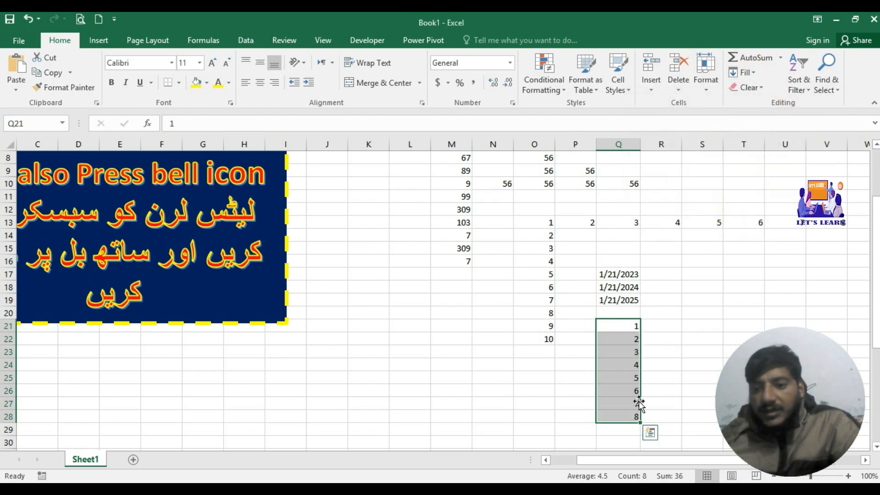
# Clear the contents of the filled range Q21:Q28.
pyautogui.scroll(-1, 625, 334)
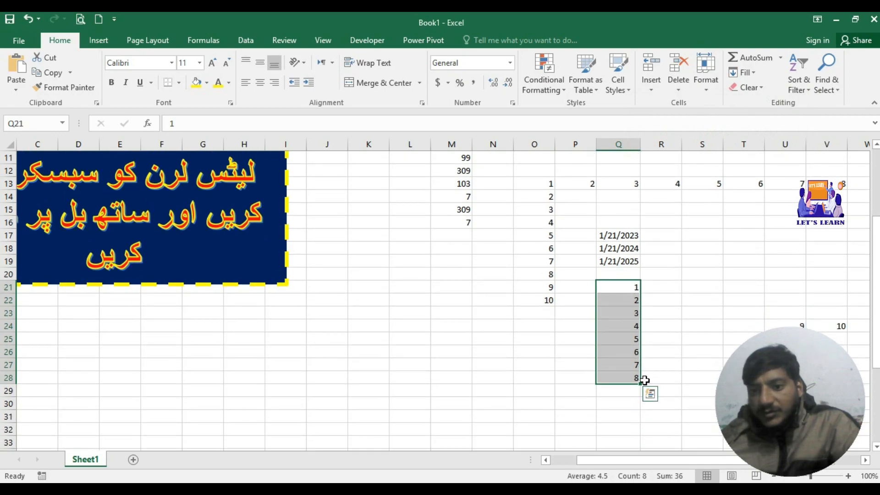
pyautogui.scroll(3, 621, 355)
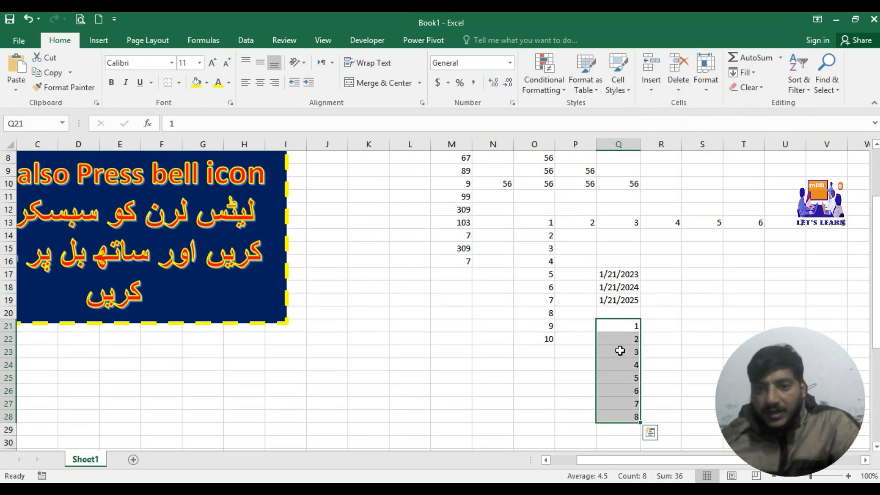
pyautogui.scroll(-3, 621, 351)
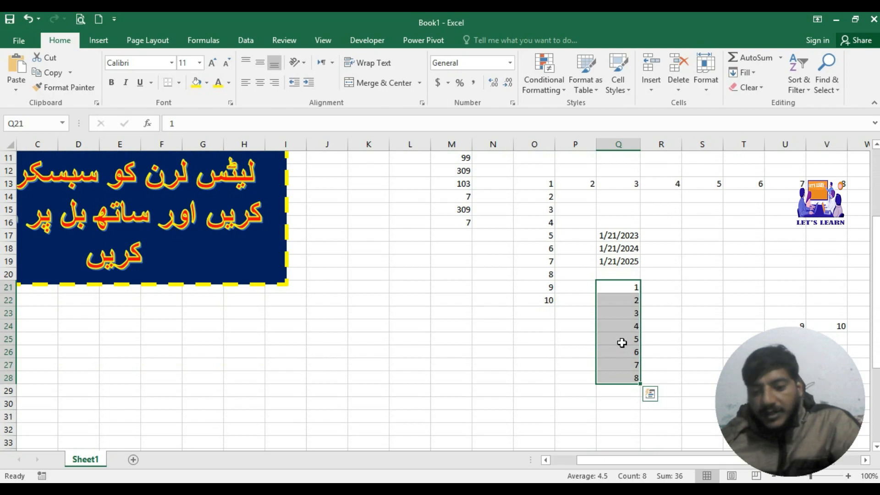
pyautogui.press('Delete')
pyautogui.click(504, 326)
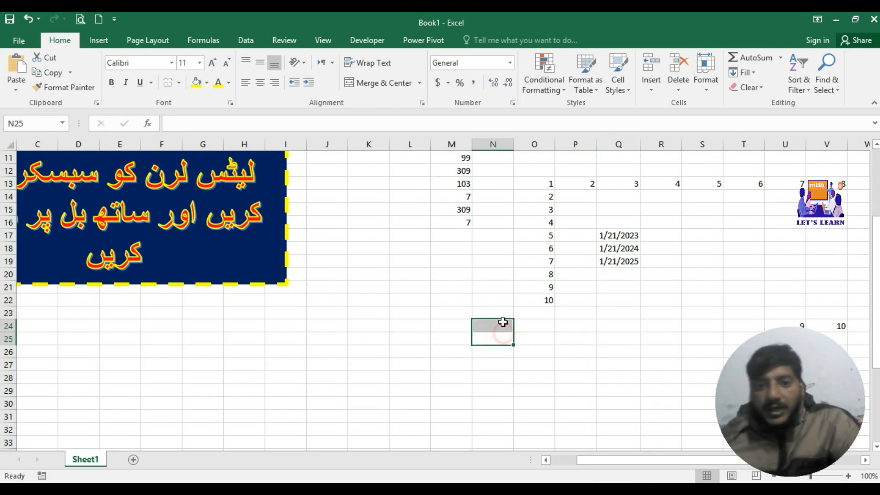
pyautogui.click(470, 380)
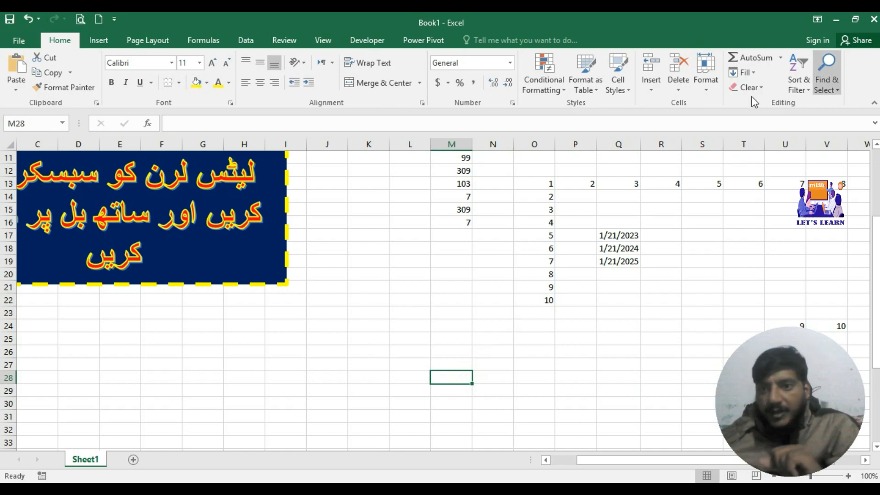
# Enter the text "computer is an electronic machine" in cell M26.
pyautogui.click(751, 72)
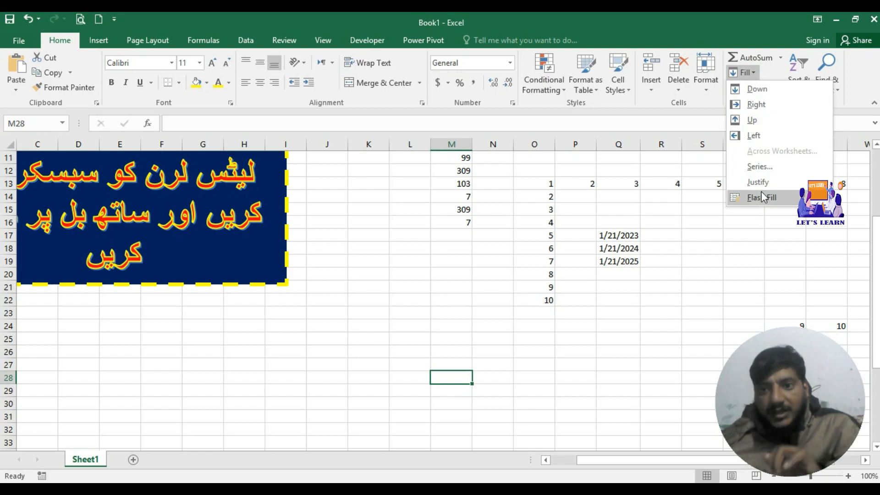
pyautogui.click(451, 349)
pyautogui.click(456, 348)
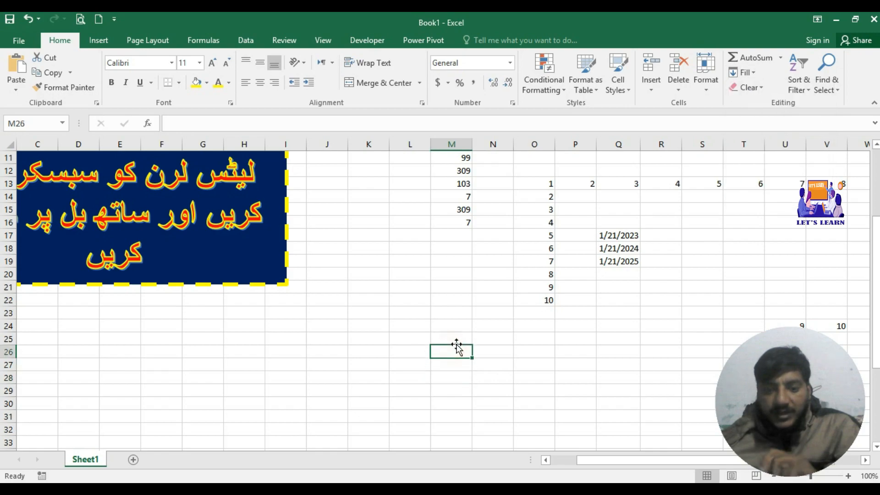
pyautogui.write('compu')
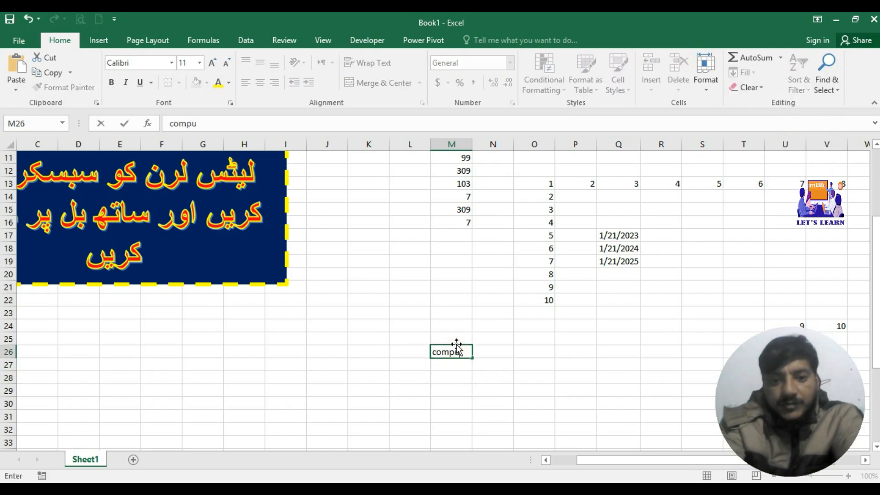
pyautogui.write('ter is ')
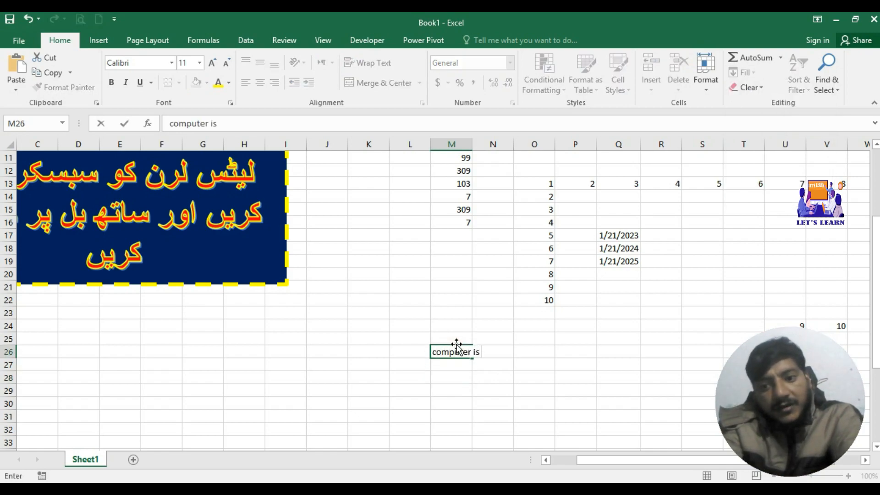
pyautogui.write('an electronic')
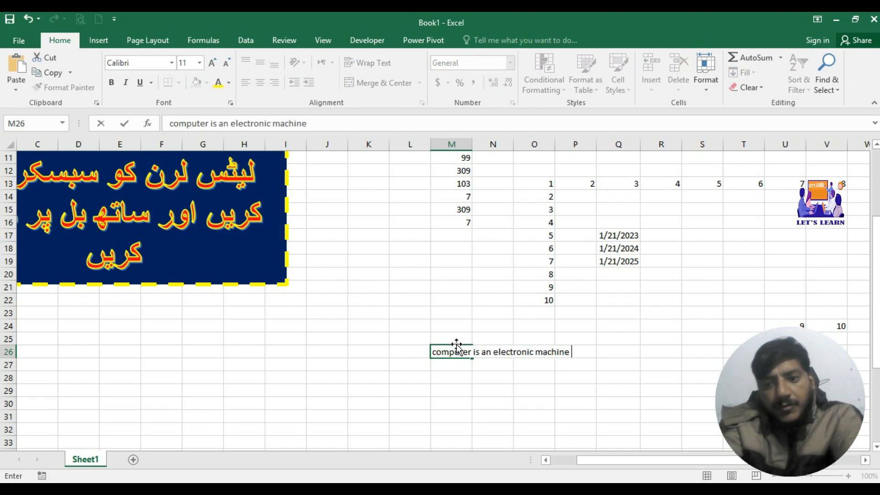
pyautogui.write(' machine')
pyautogui.press('Return')
pyautogui.click(458, 350)
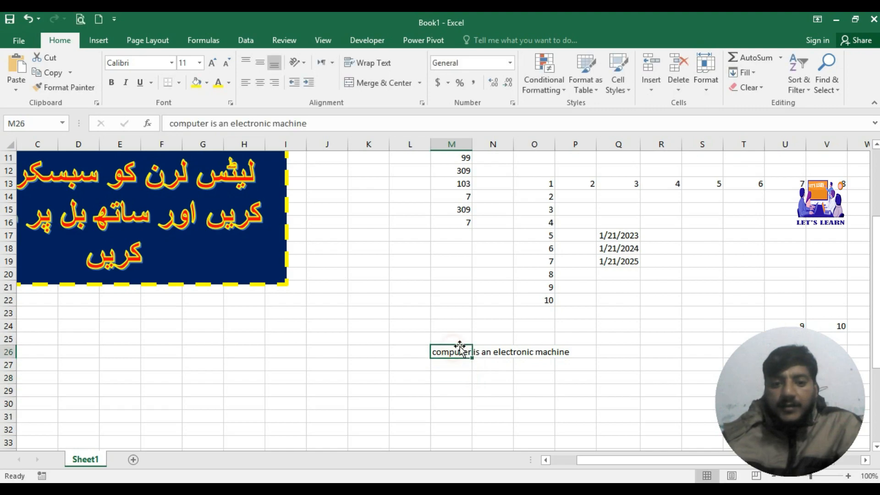
# Try Fill Justify on the text in M26, check the cells it was split into, and undo it.
pyautogui.click(752, 73)
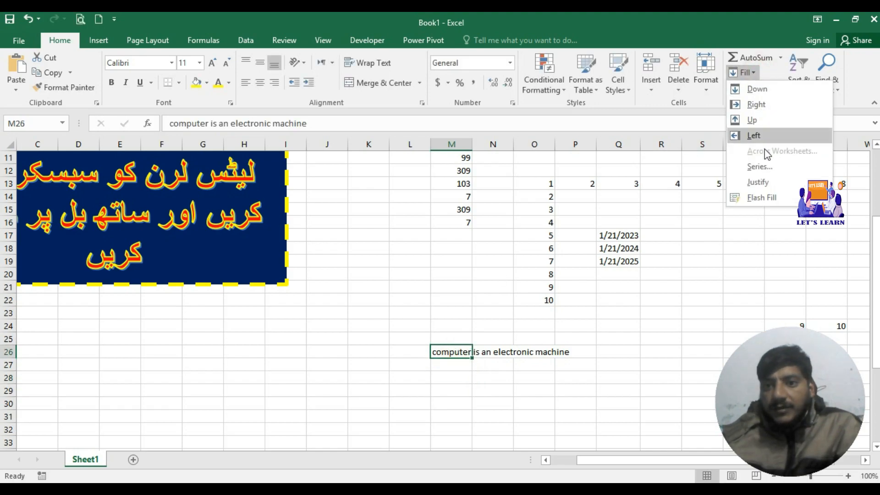
pyautogui.click(764, 181)
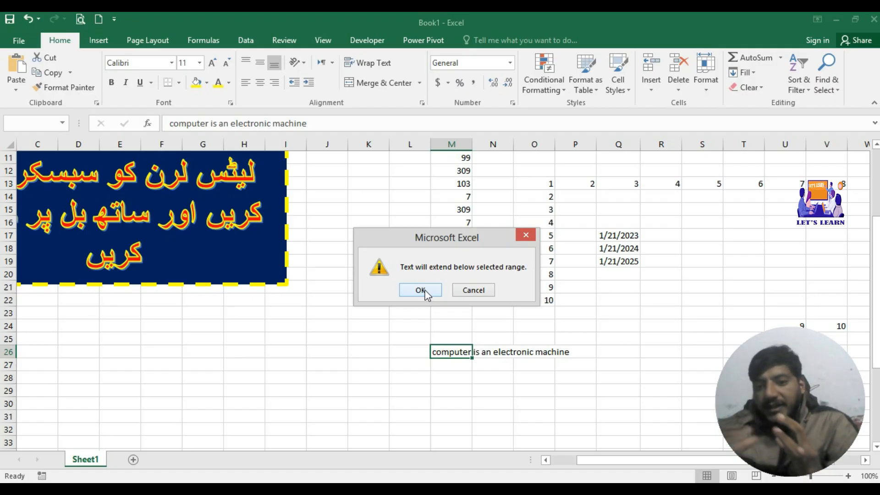
pyautogui.click(421, 290)
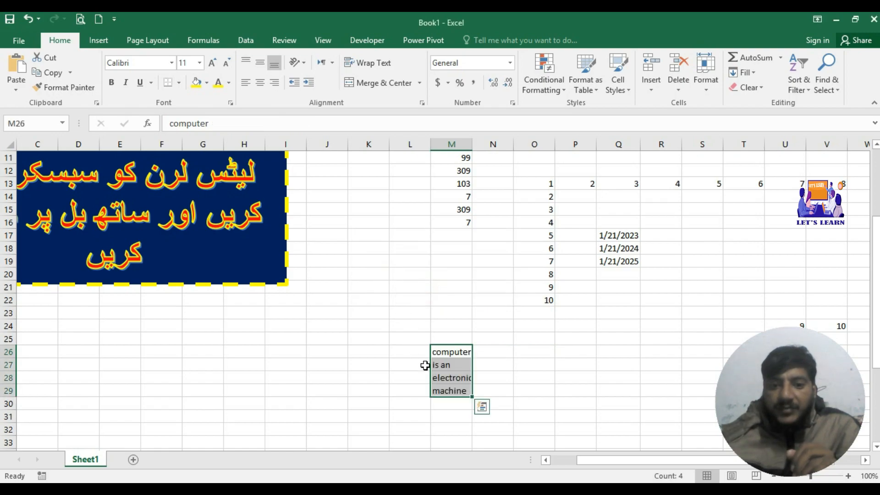
pyautogui.click(448, 366)
pyautogui.press('Down')
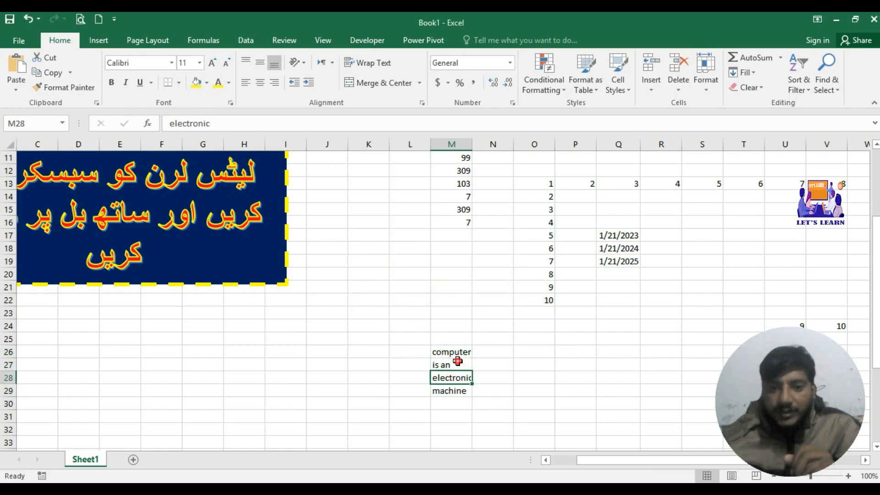
pyautogui.click(458, 362)
pyautogui.click(453, 377)
pyautogui.click(459, 391)
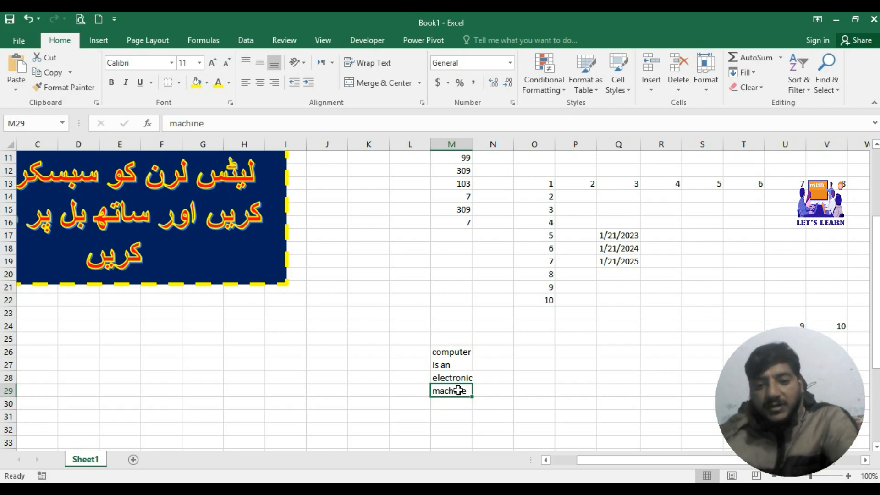
pyautogui.hotkey('ctrl', 'z')
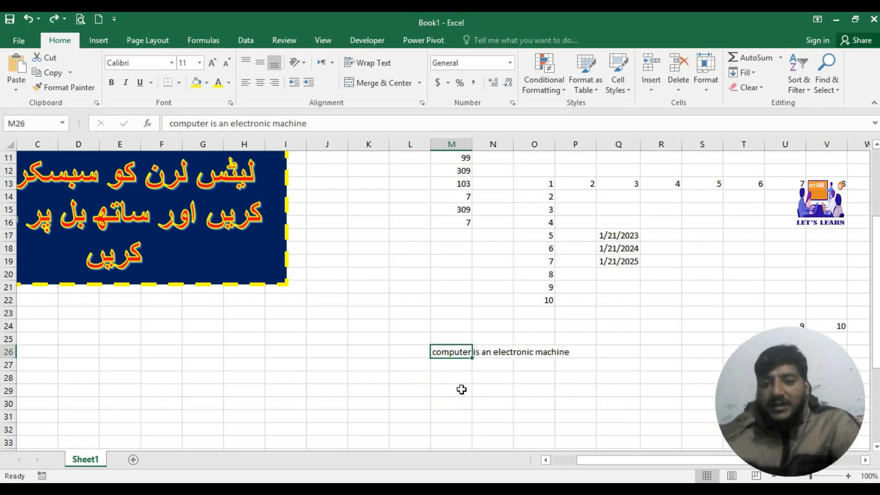
# Justify the text in M26 down column M, allowing it to extend below the selected range.
pyautogui.click(755, 72)
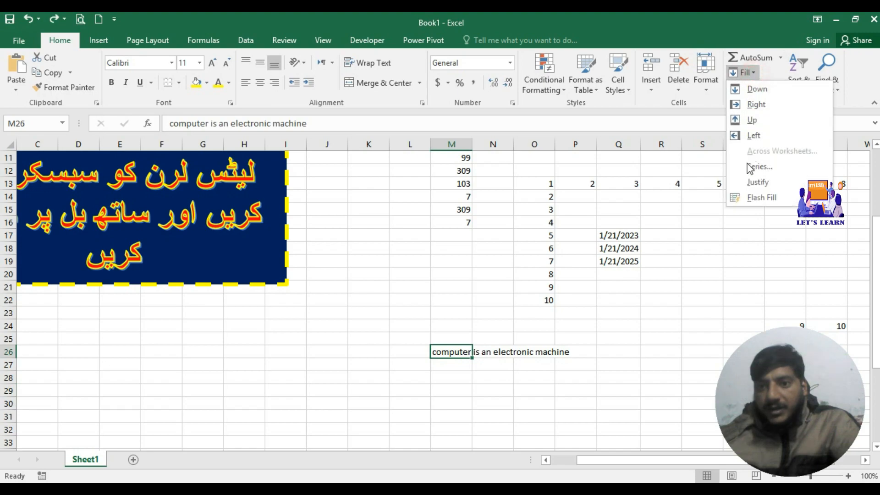
pyautogui.click(759, 181)
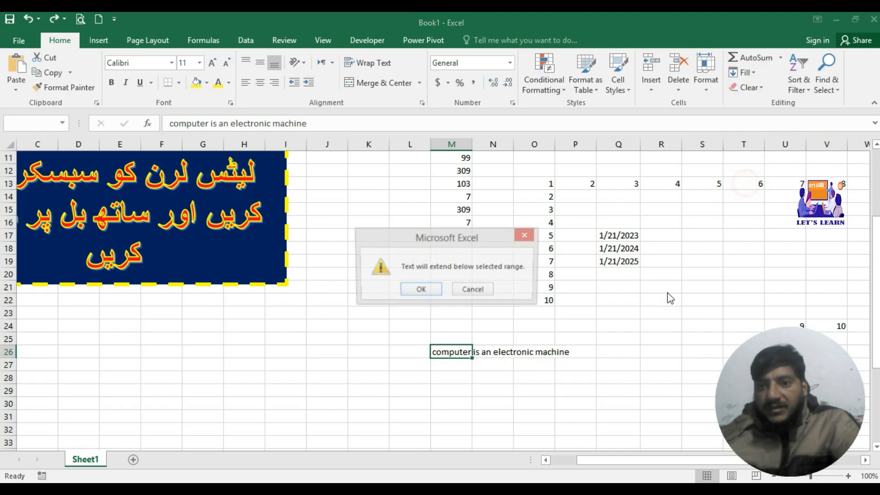
pyautogui.click(424, 290)
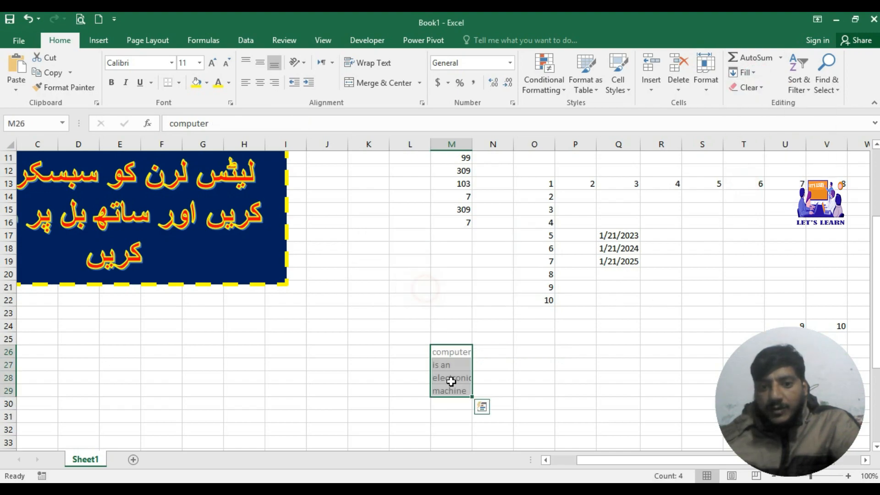
pyautogui.click(517, 351)
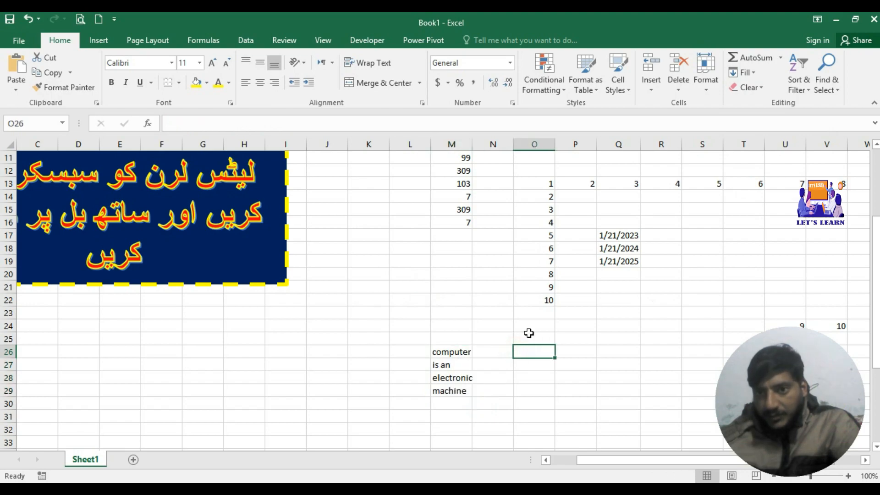
pyautogui.scroll(-3, 535, 330)
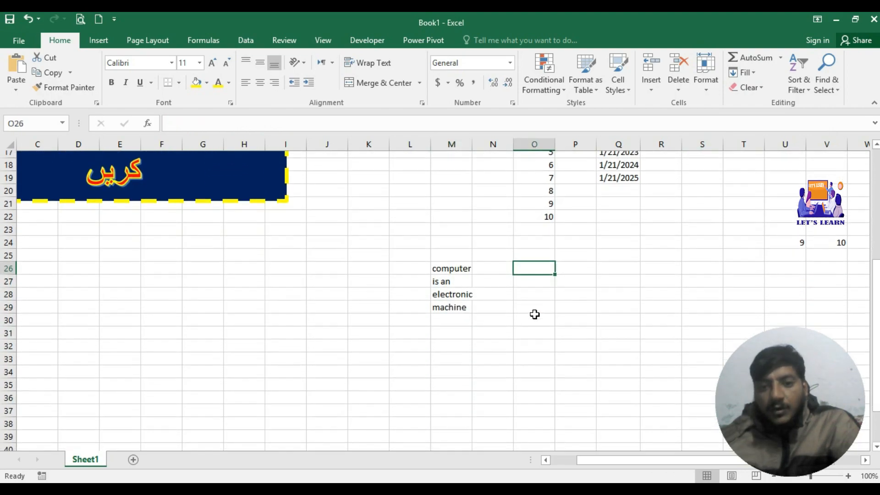
pyautogui.click(544, 265)
pyautogui.click(545, 233)
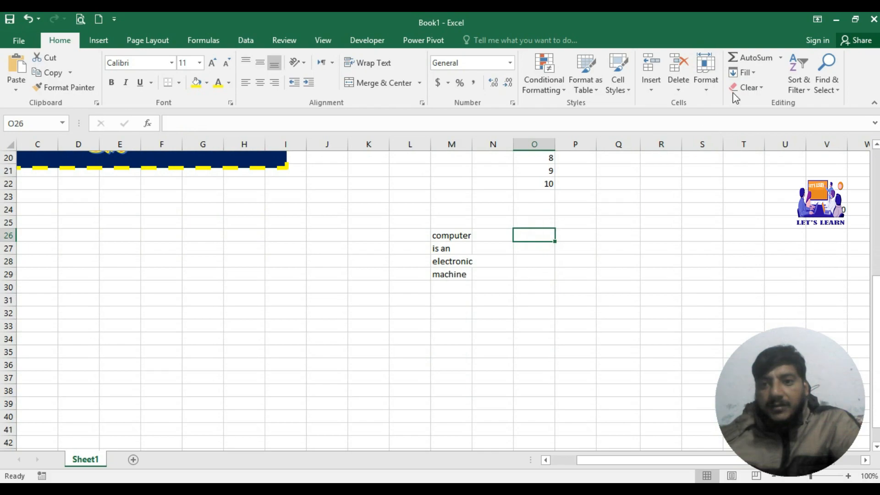
pyautogui.click(752, 73)
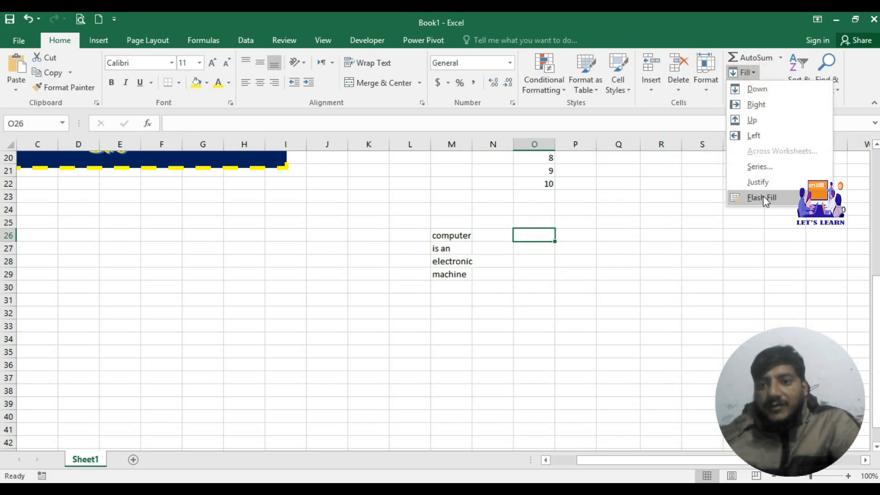
pyautogui.click(532, 277)
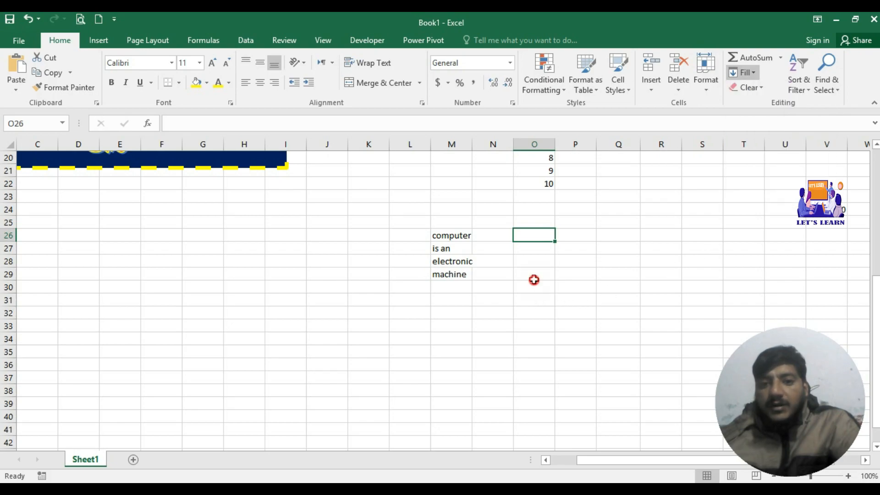
# Enter the codes ac-101, bc-102 and bd-103 in cells O26 to O28.
pyautogui.click(531, 246)
pyautogui.click(537, 235)
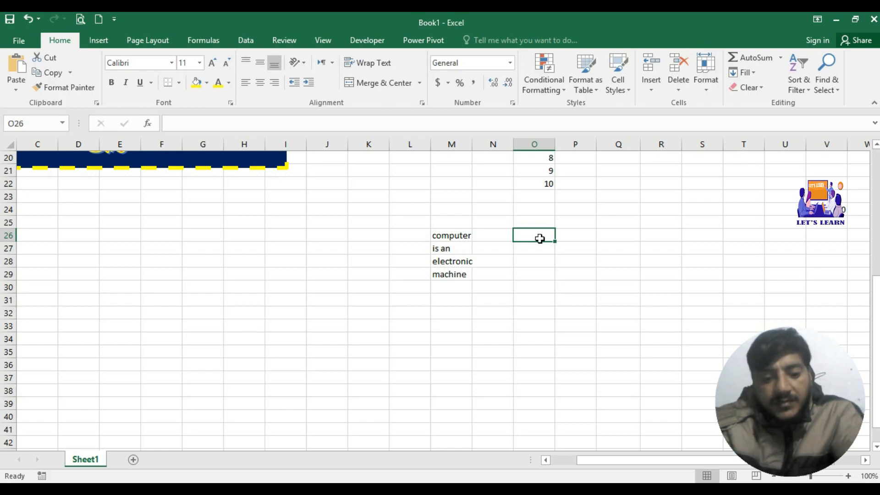
pyautogui.write('ac-101')
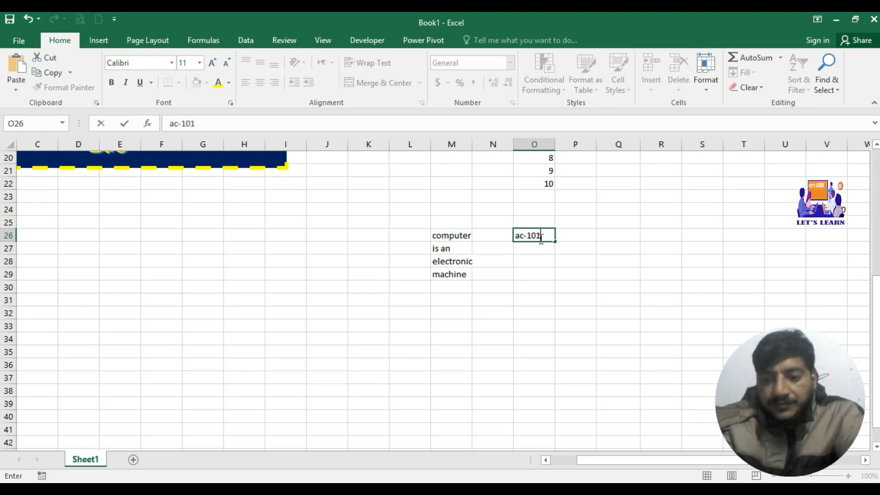
pyautogui.press('Return')
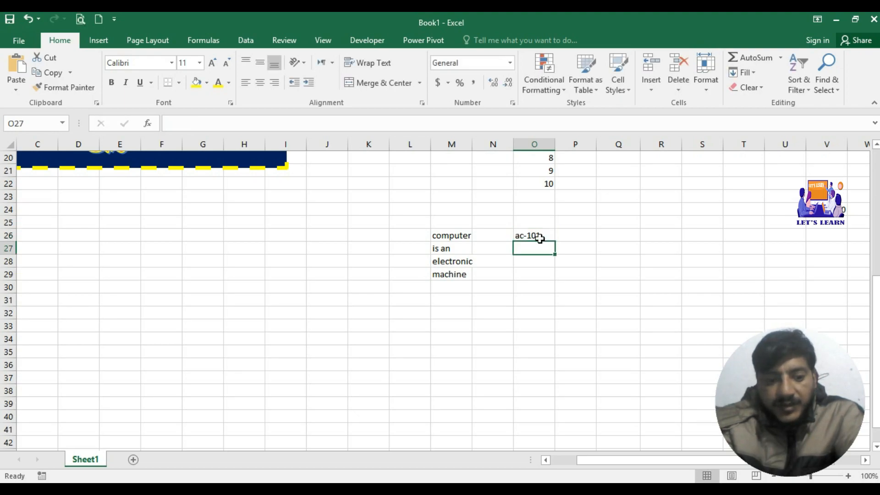
pyautogui.write('bc-102')
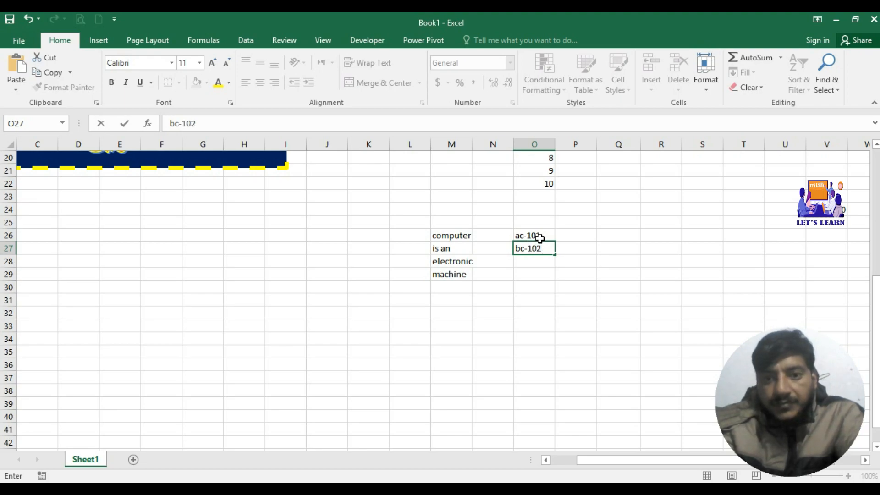
pyautogui.press('Return')
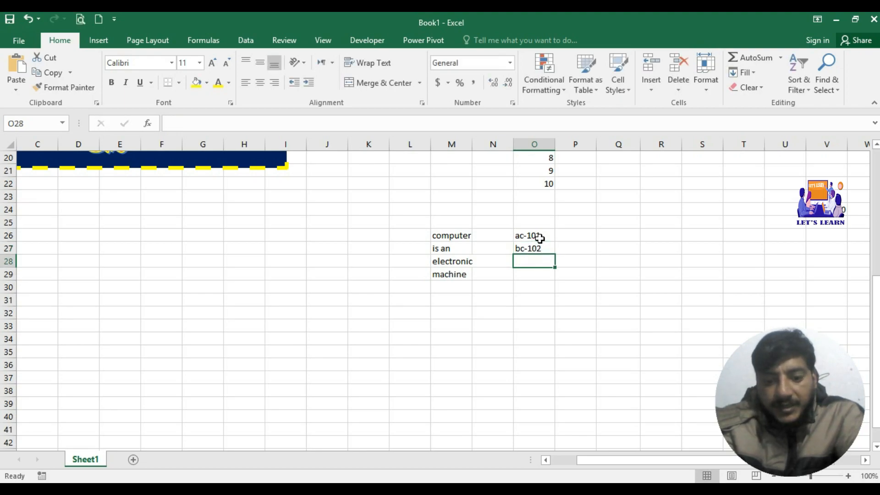
pyautogui.write('b')
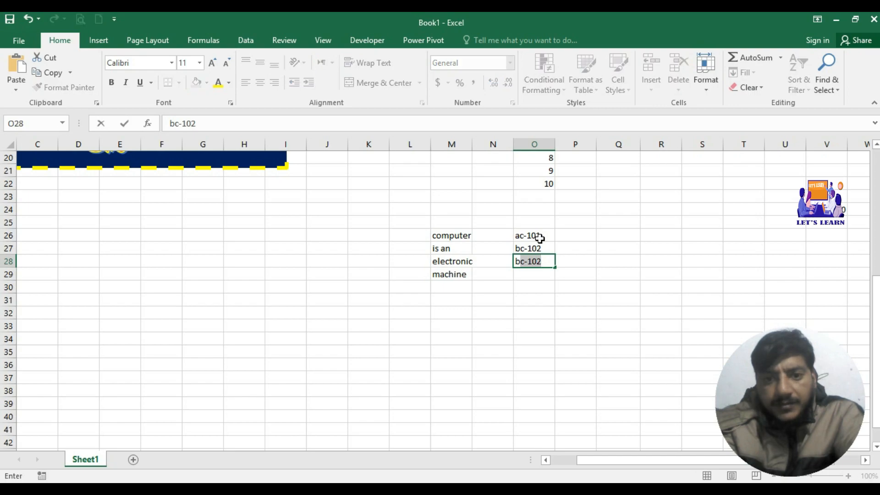
pyautogui.write('d-103')
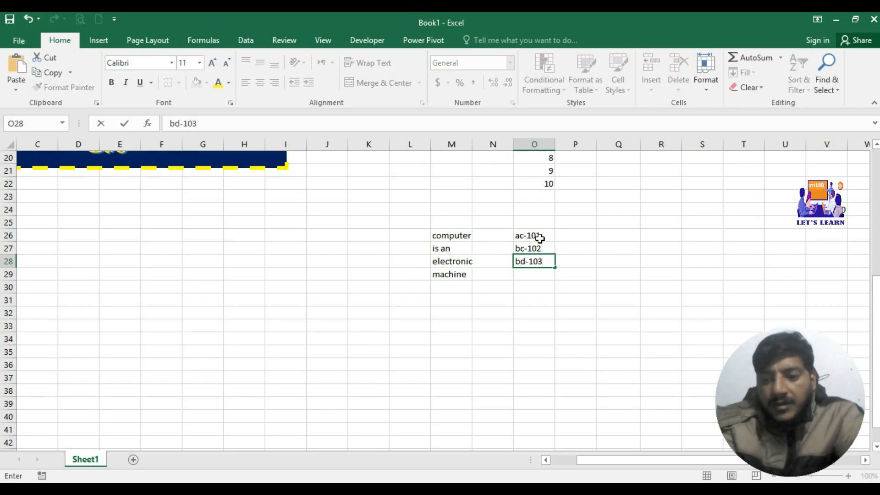
pyautogui.press('Return')
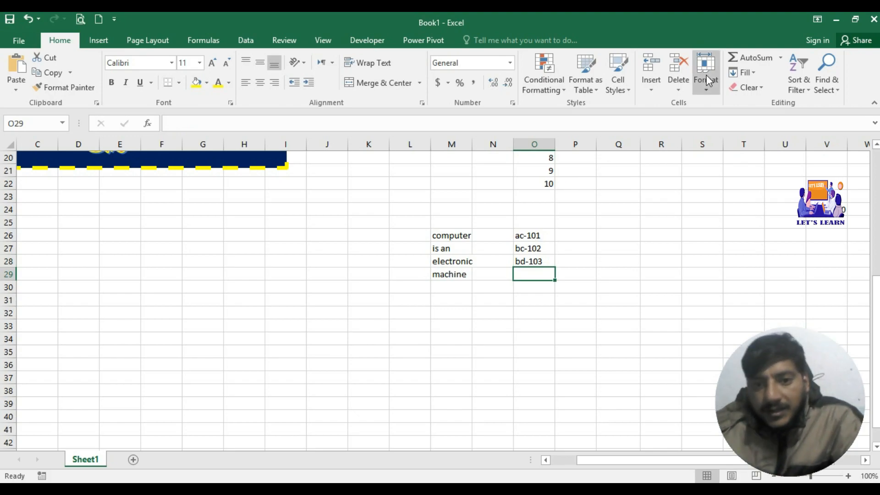
# Enter 101 in P26 as the example and Flash Fill the range P26:P28 from the neighbouring codes.
pyautogui.click(573, 236)
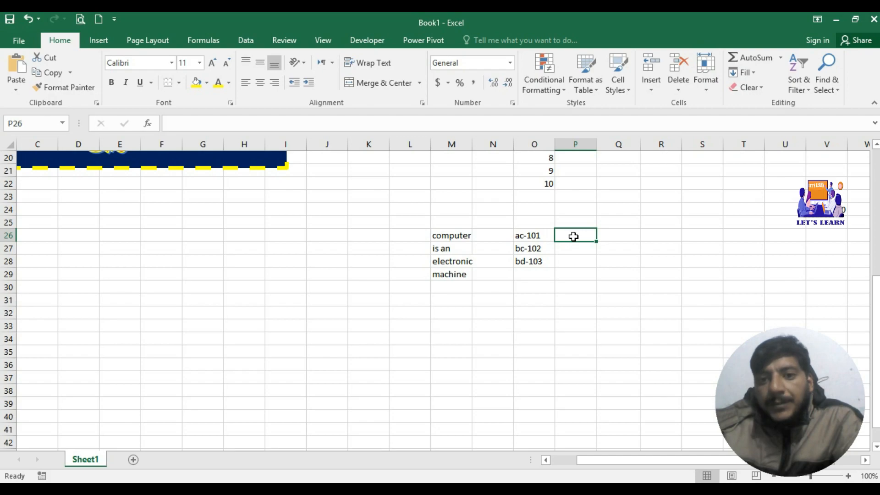
pyautogui.write('101')
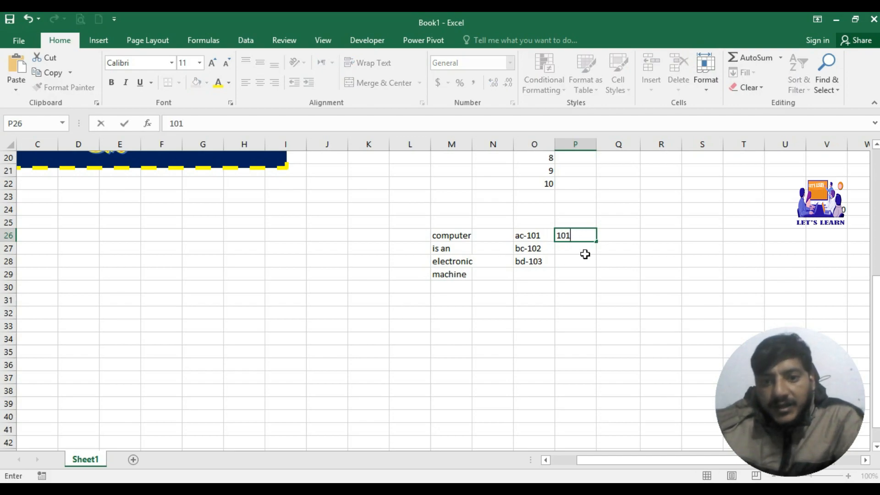
pyautogui.click(584, 252)
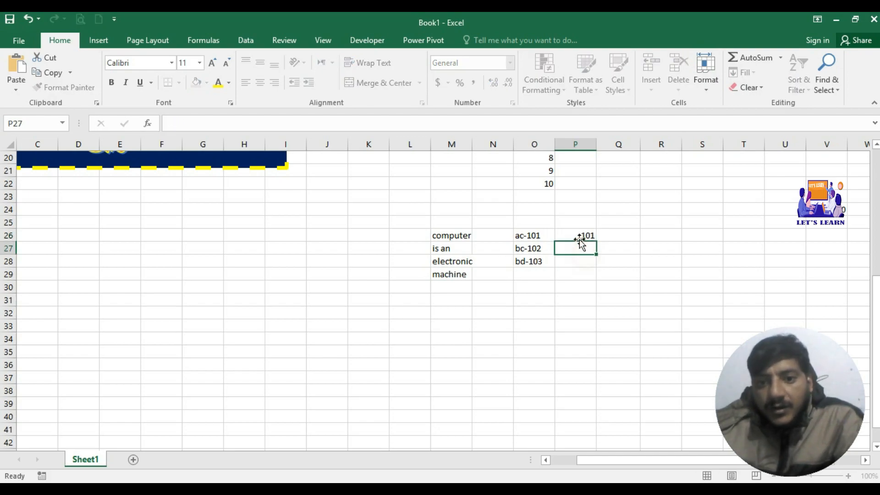
pyautogui.click(576, 232)
pyautogui.moveTo(576, 231); pyautogui.dragTo(584, 269)
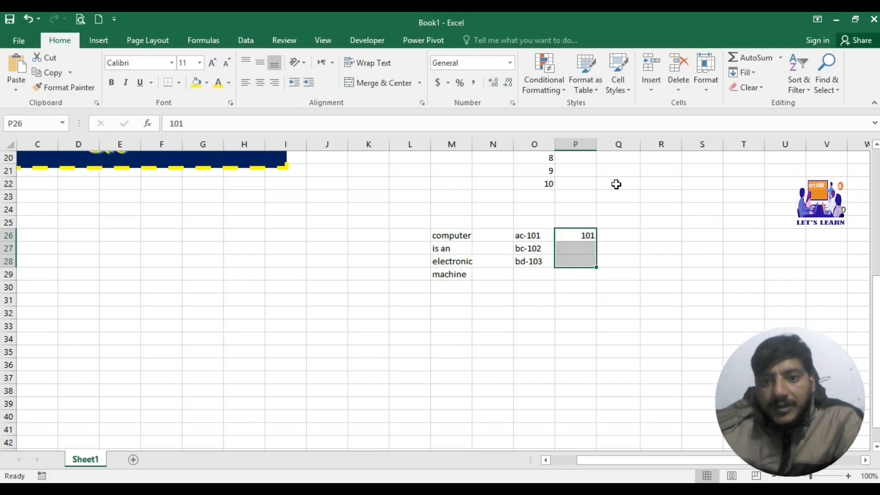
pyautogui.click(756, 73)
pyautogui.click(754, 197)
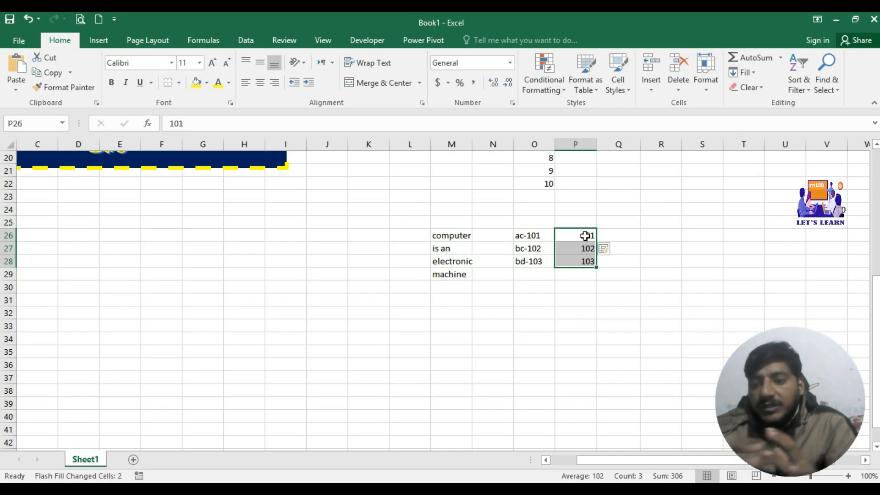
# Delete the contents of the practice range M7:R30.
pyautogui.click(559, 300)
pyautogui.scroll(4, 560, 299)
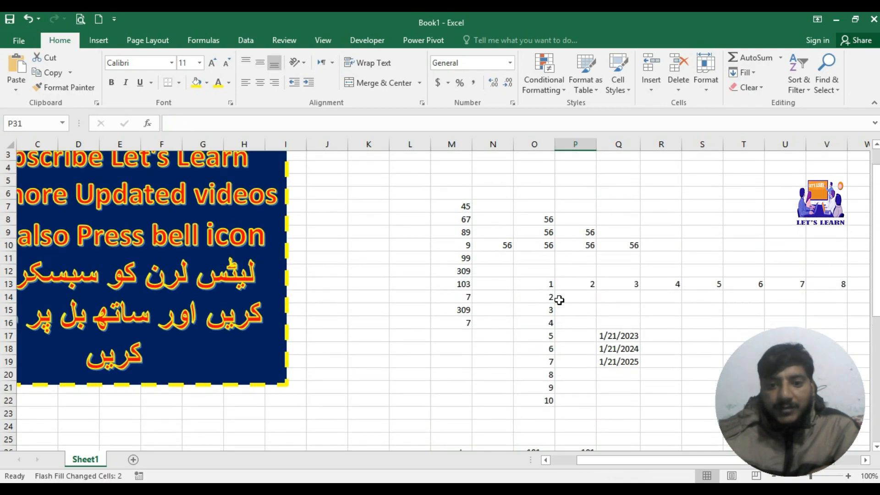
pyautogui.scroll(3, 560, 302)
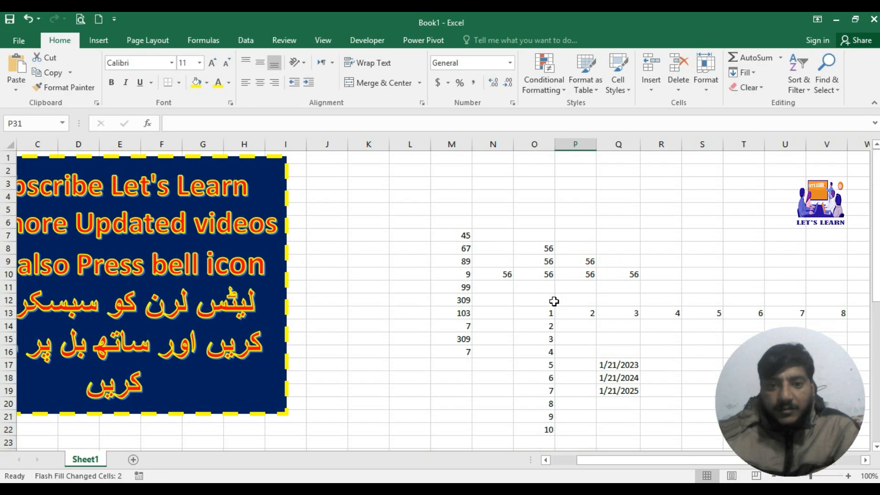
pyautogui.moveTo(458, 234); pyautogui.dragTo(668, 424)
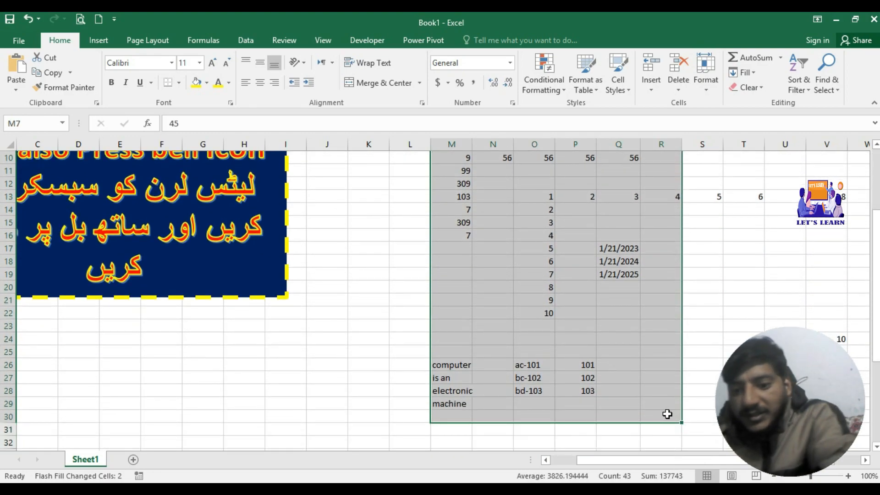
pyautogui.press('Delete')
pyautogui.scroll(3, 642, 381)
pyautogui.click(575, 338)
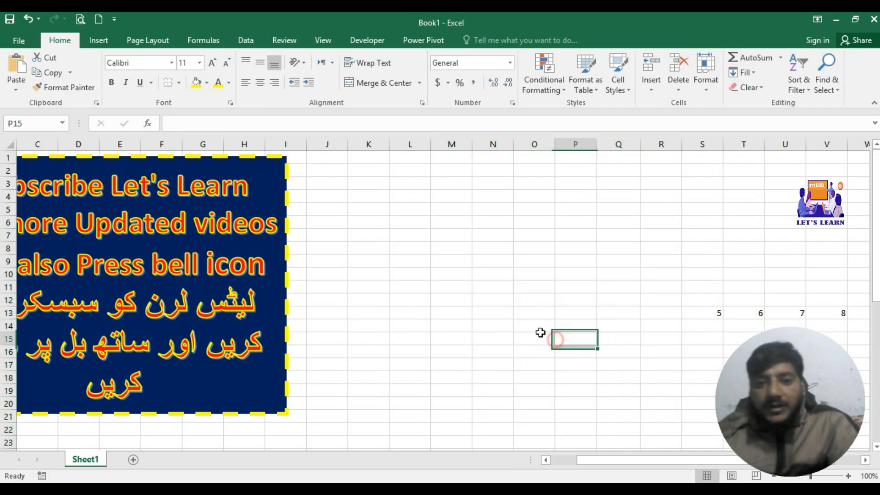
pyautogui.click(444, 253)
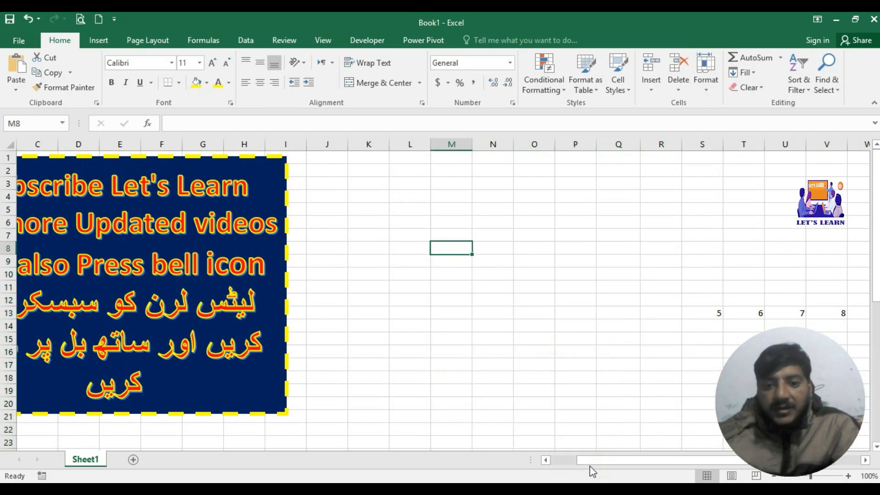
pyautogui.moveTo(576, 460); pyautogui.dragTo(555, 460)
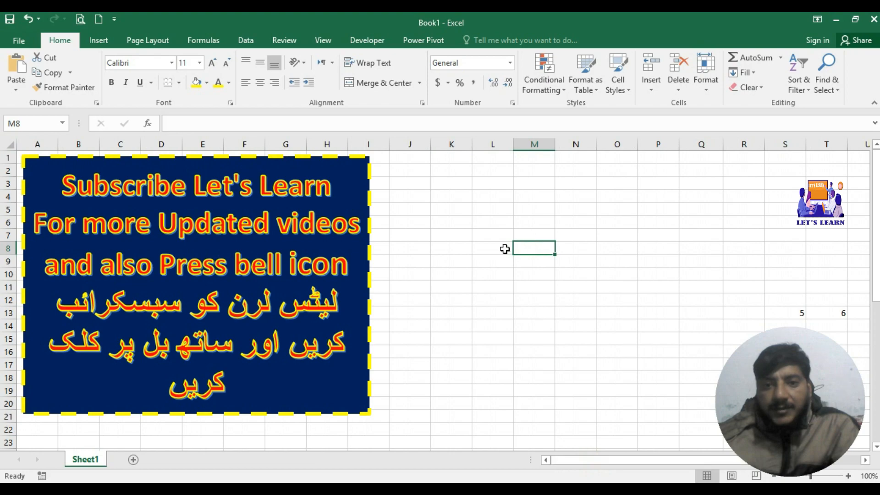
pyautogui.click(505, 249)
pyautogui.click(754, 71)
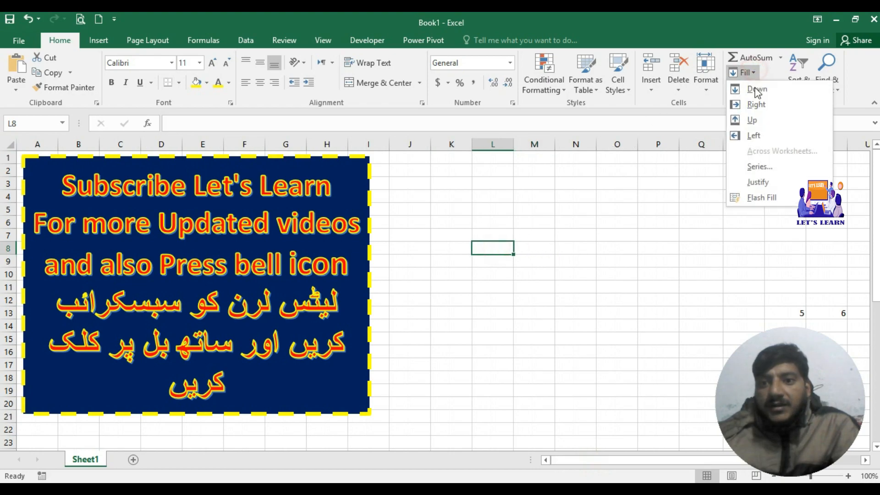
pyautogui.click(693, 205)
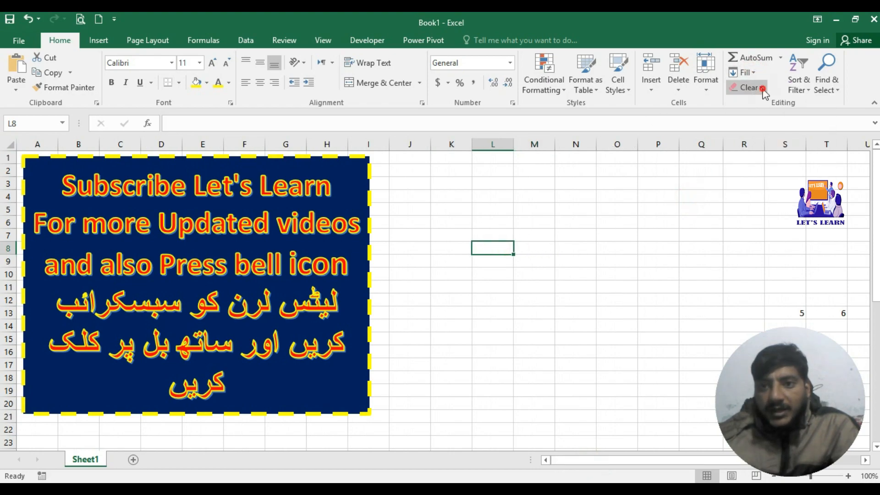
pyautogui.click(760, 88)
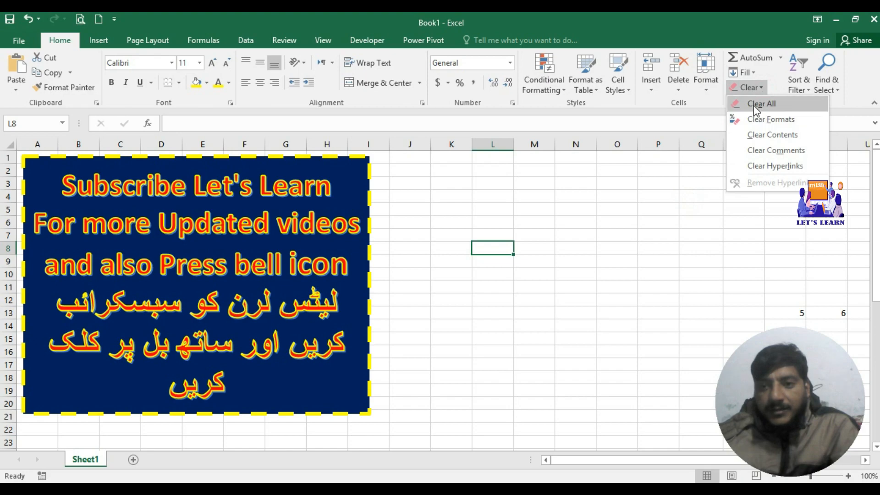
pyautogui.click(755, 105)
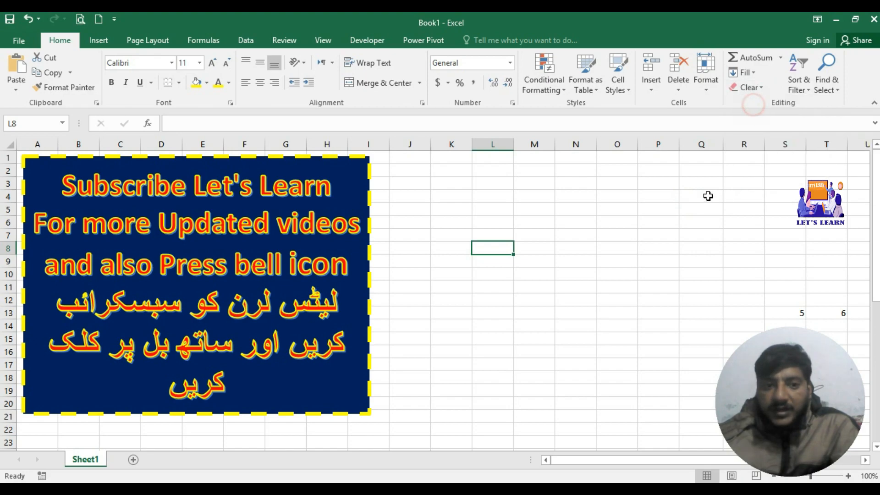
pyautogui.click(590, 234)
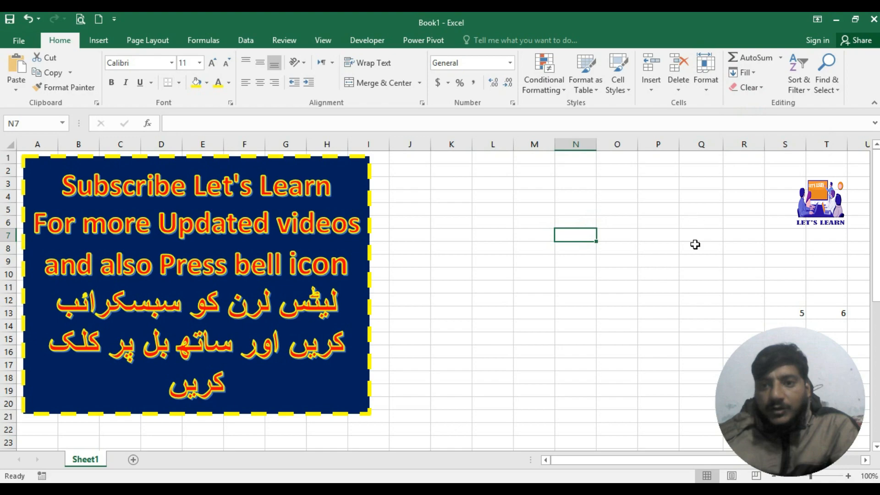
pyautogui.click(758, 89)
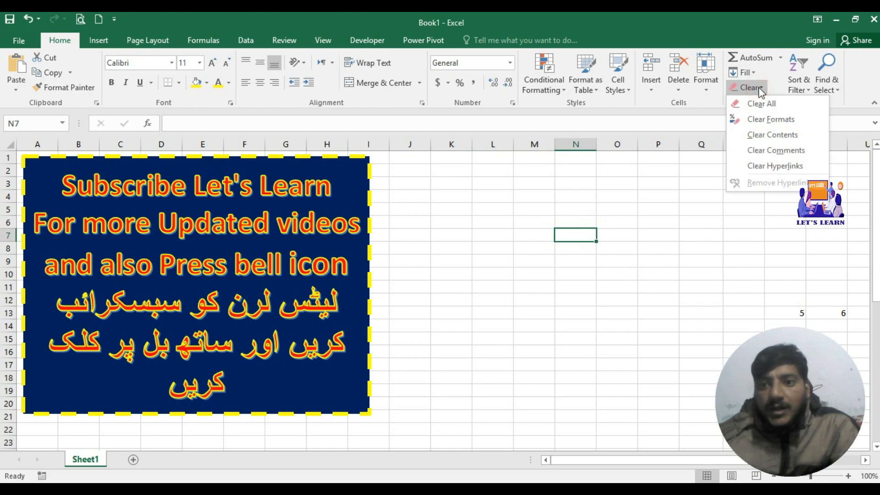
pyautogui.click(663, 187)
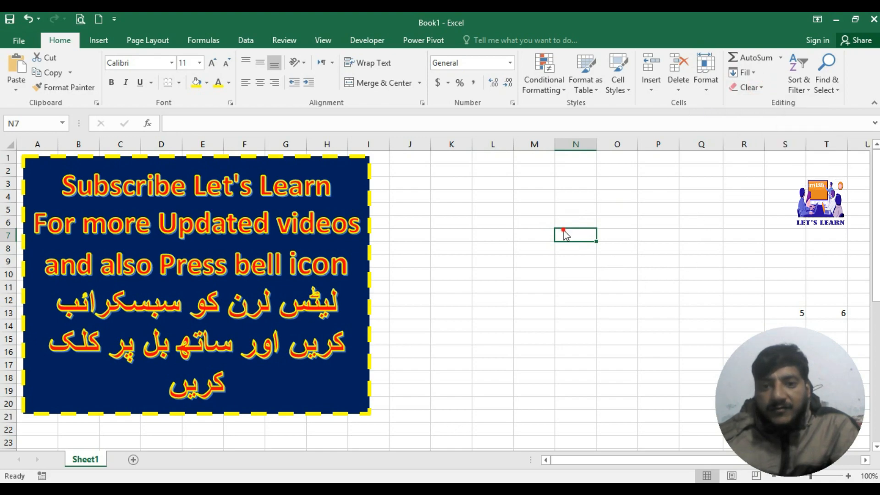
# Enter the number 3444 in cell M6 and select that cell.
pyautogui.click(523, 222)
pyautogui.write('34')
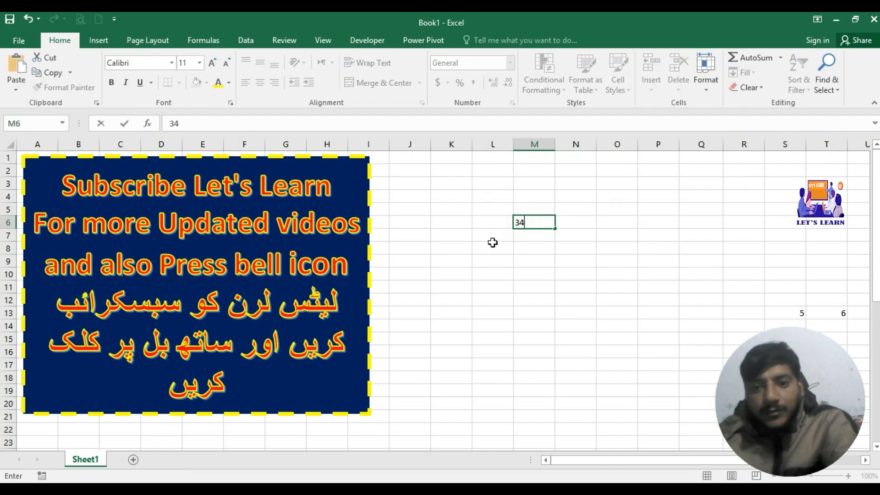
pyautogui.write('44')
pyautogui.click(538, 267)
pyautogui.click(540, 226)
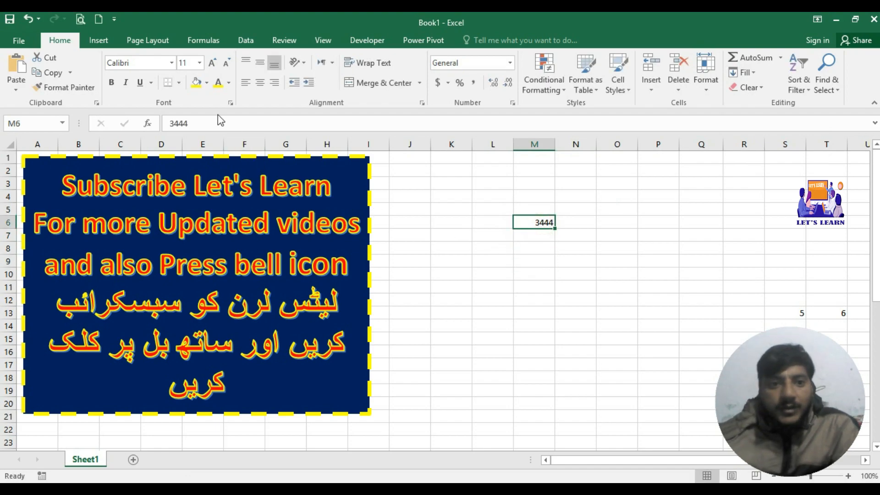